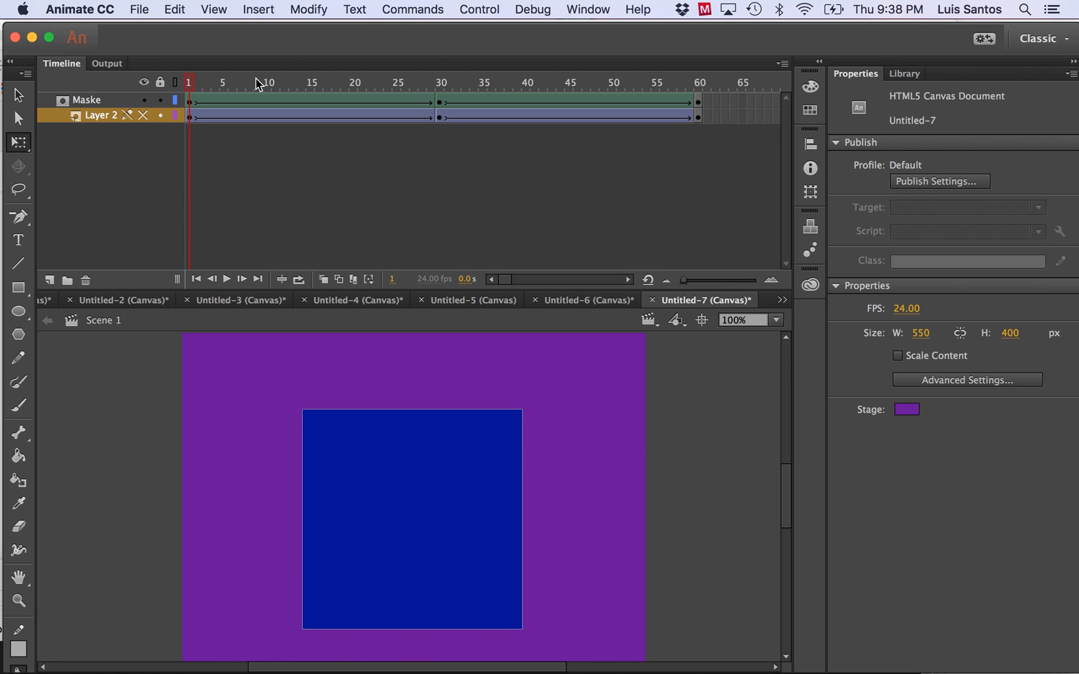
# Show Layer 2, lock both Maske and Layer 2, and scrub the timeline to preview the mask effect.
pyautogui.moveTo(191, 80); pyautogui.dragTo(177, 105)
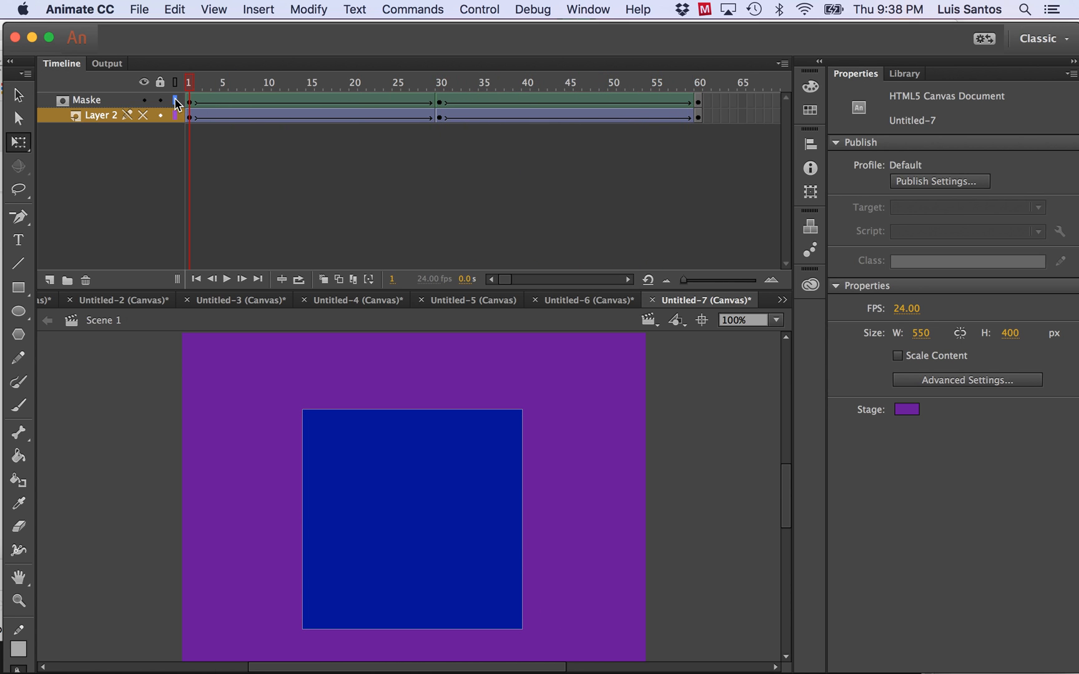
pyautogui.click(144, 116)
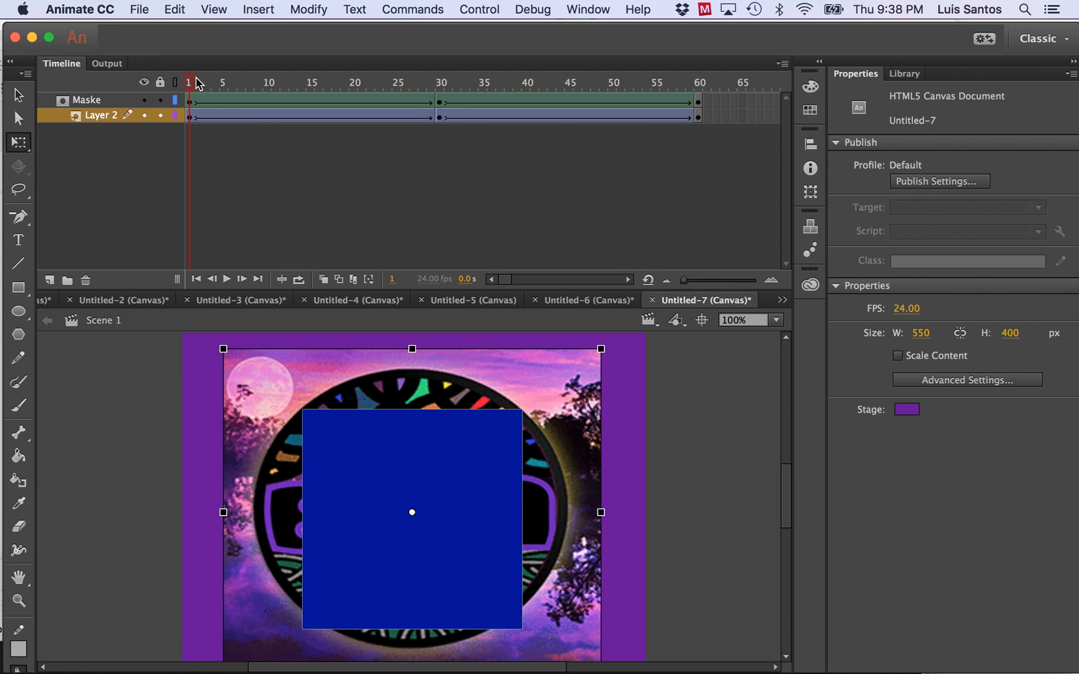
pyautogui.click(159, 101)
pyautogui.click(160, 116)
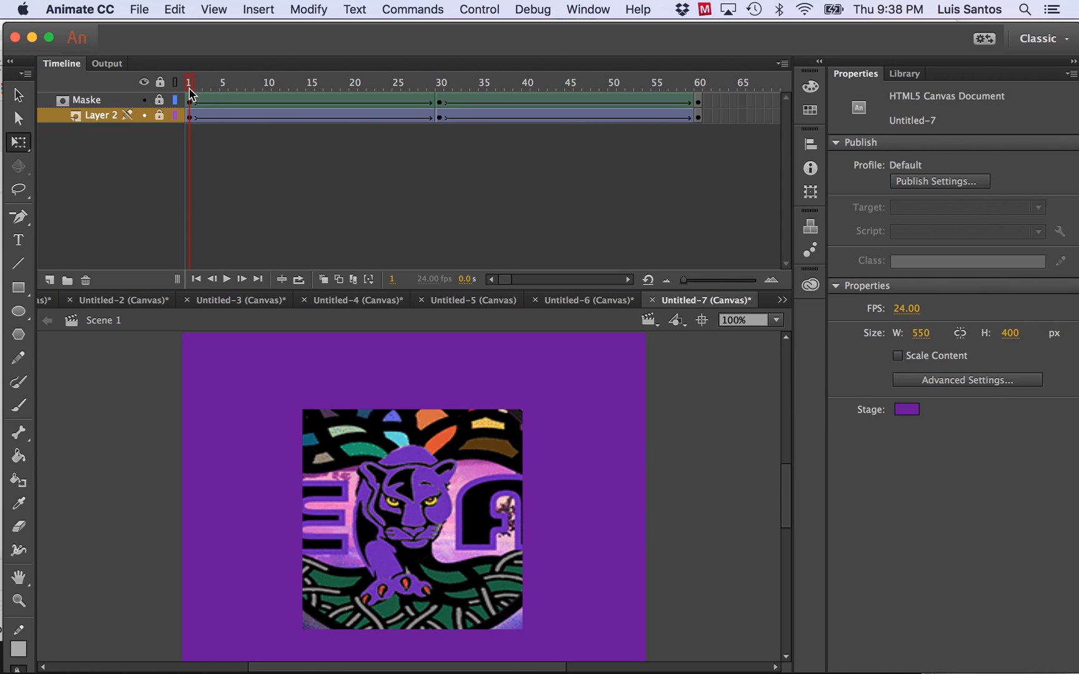
pyautogui.moveTo(191, 83)
pyautogui.mouseDown()
pyautogui.moveTo(525, 79)
pyautogui.moveTo(698, 63)
pyautogui.moveTo(188, 88)
pyautogui.mouseUp()
# Create a new 550 × 400 px HTML5 Canvas document at 24 fps with a purple background.
pyautogui.click(139, 9)
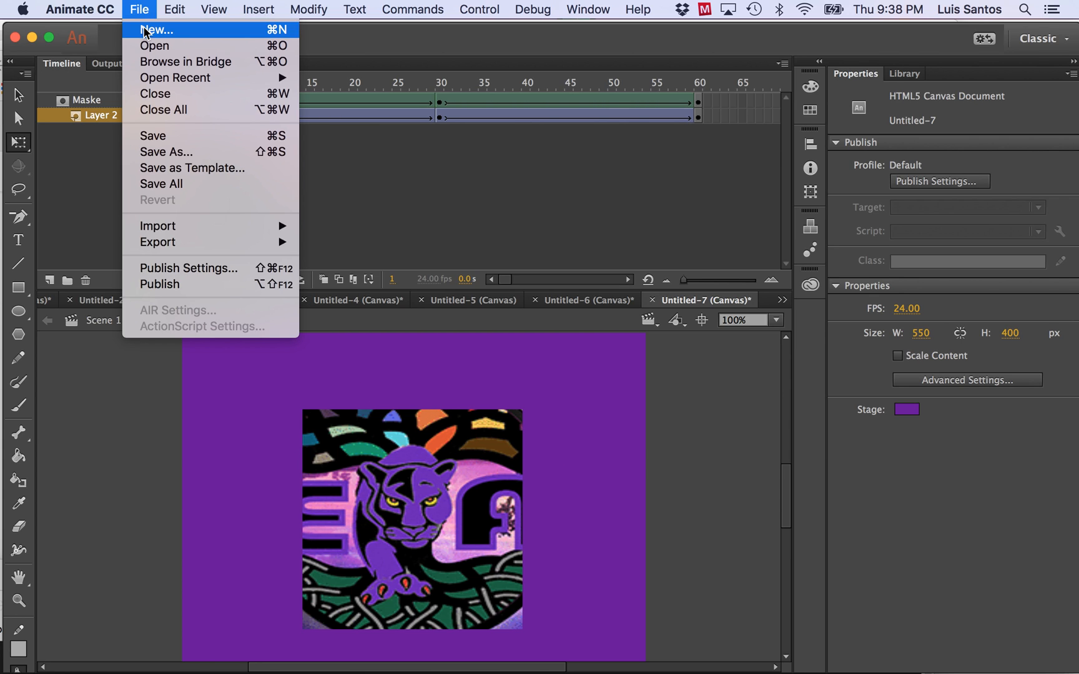
pyautogui.click(145, 31)
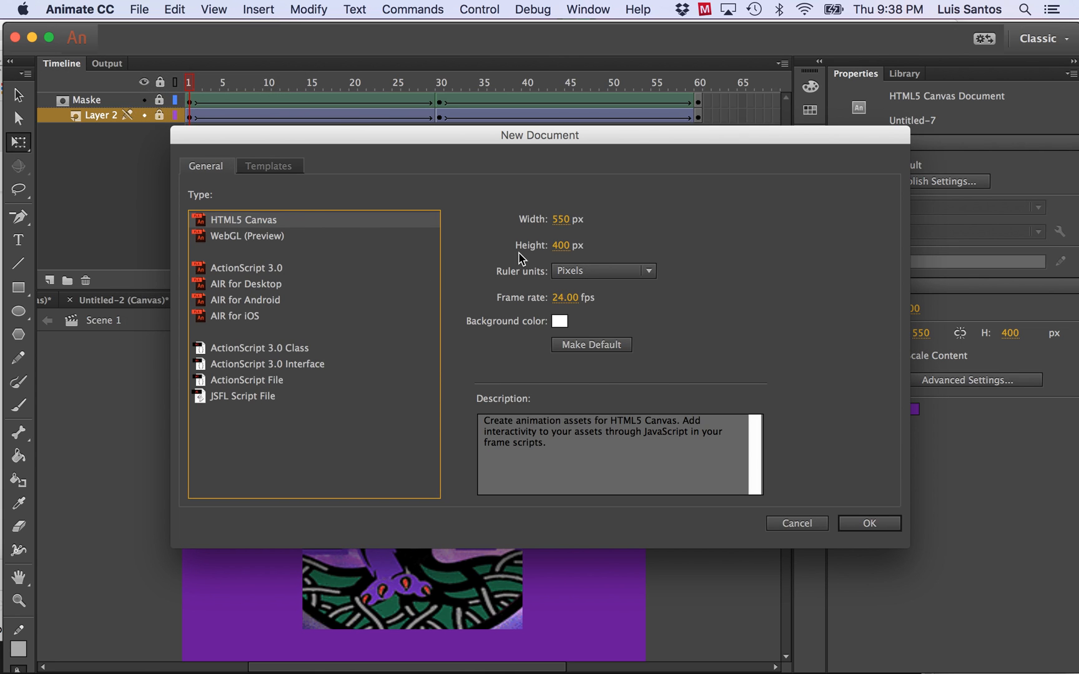
pyautogui.click(560, 322)
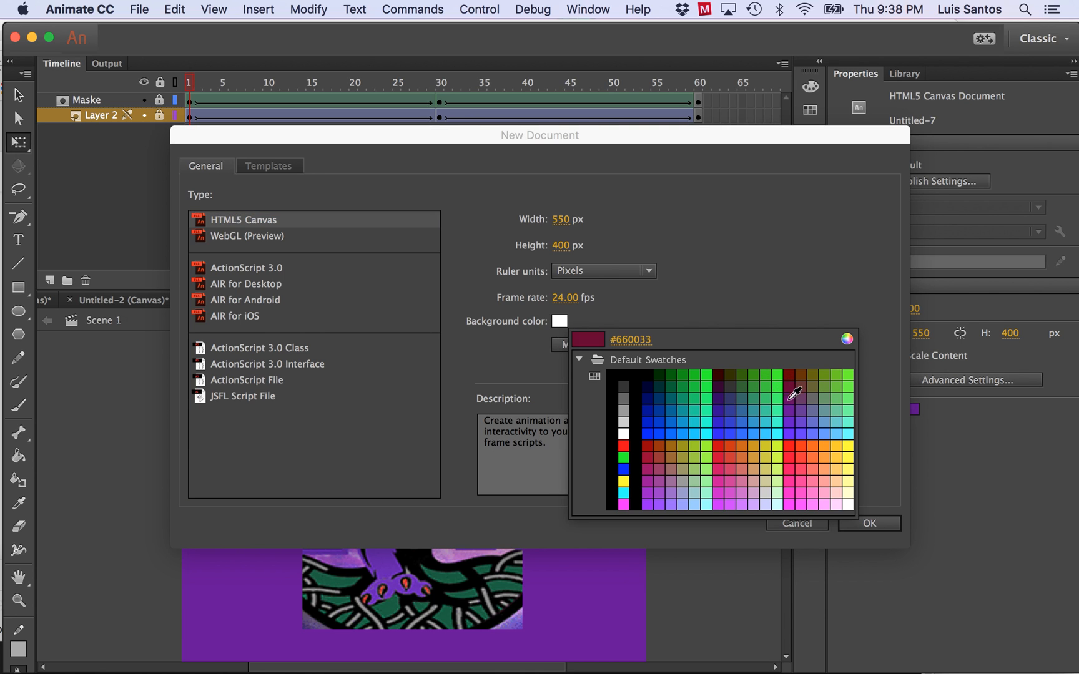
pyautogui.click(791, 403)
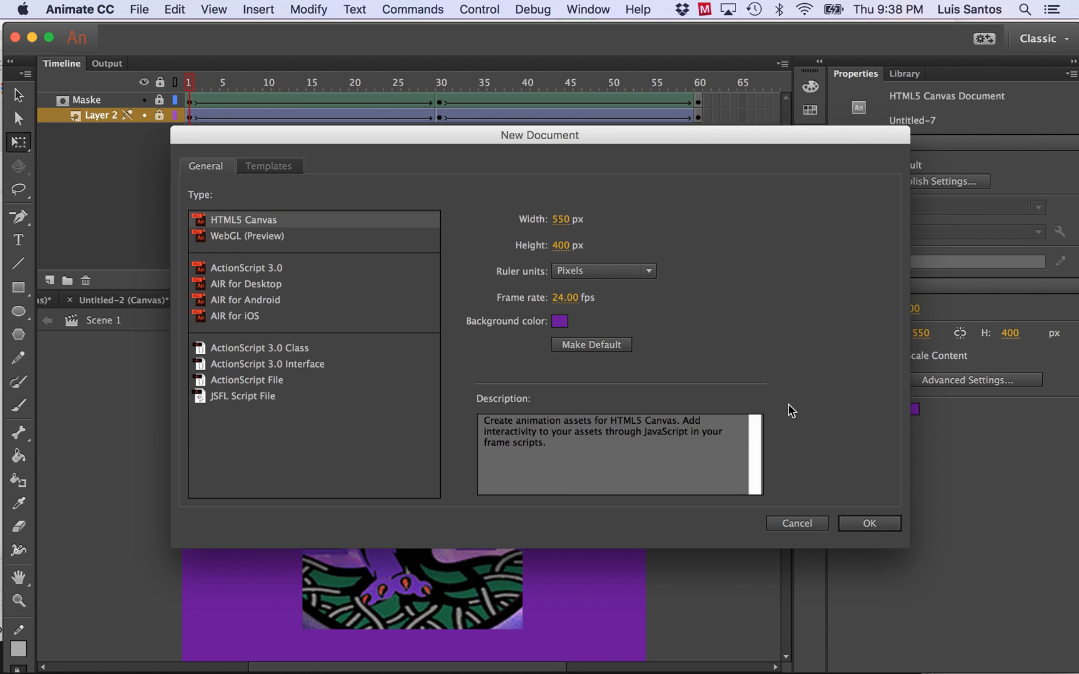
pyautogui.click(868, 523)
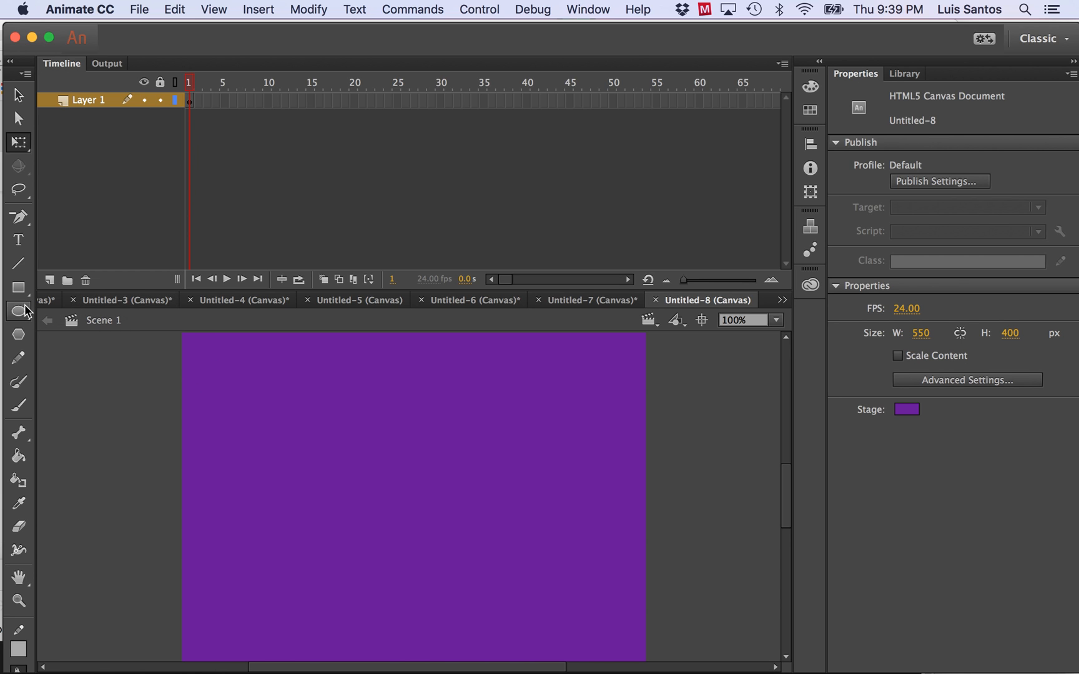
# Draw a dark blue square near the middle of the stage on frame 1 with the Rectangle tool.
pyautogui.click(18, 288)
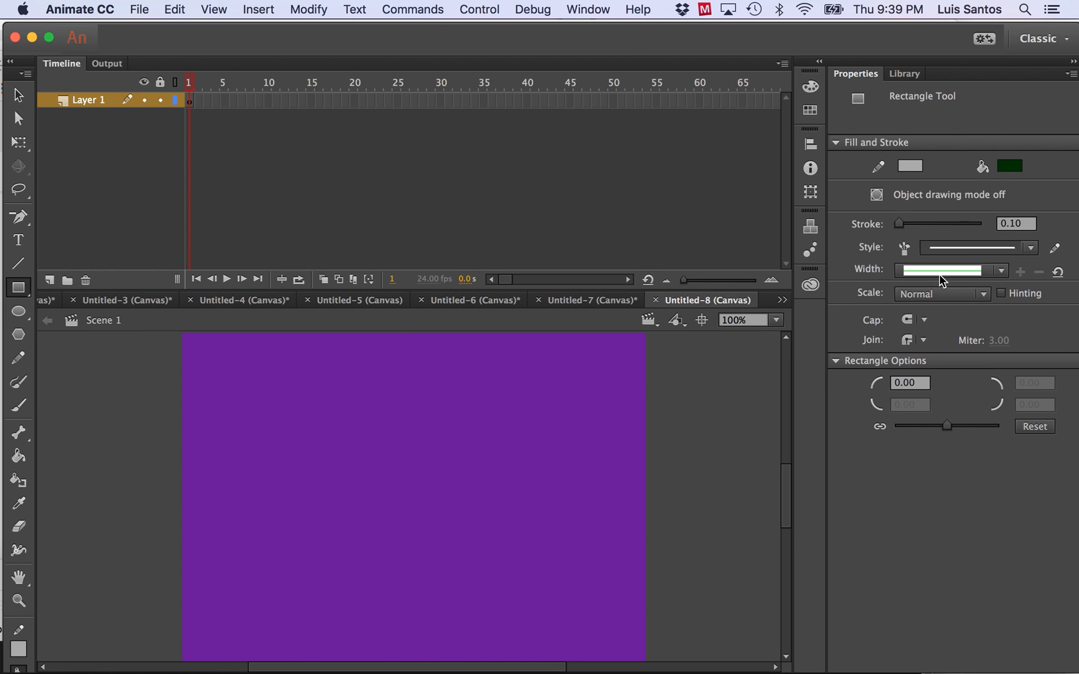
pyautogui.click(1010, 166)
pyautogui.click(789, 243)
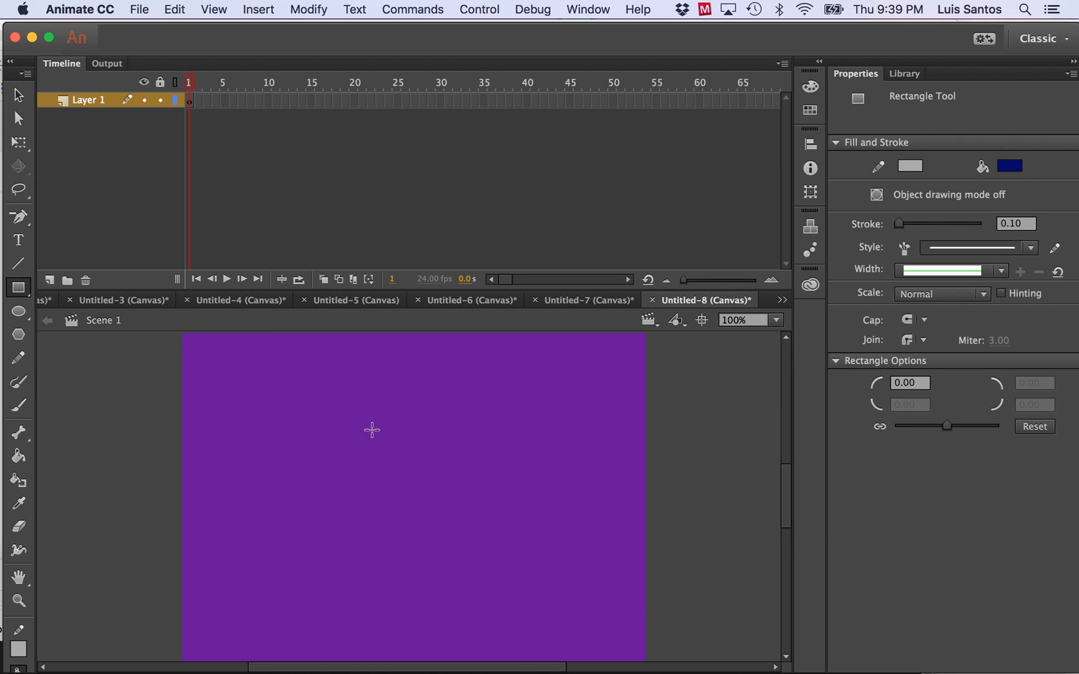
pyautogui.moveTo(313, 411)
pyautogui.mouseDown()
pyautogui.moveTo(455, 533)
pyautogui.moveTo(512, 610)
pyautogui.mouseUp()
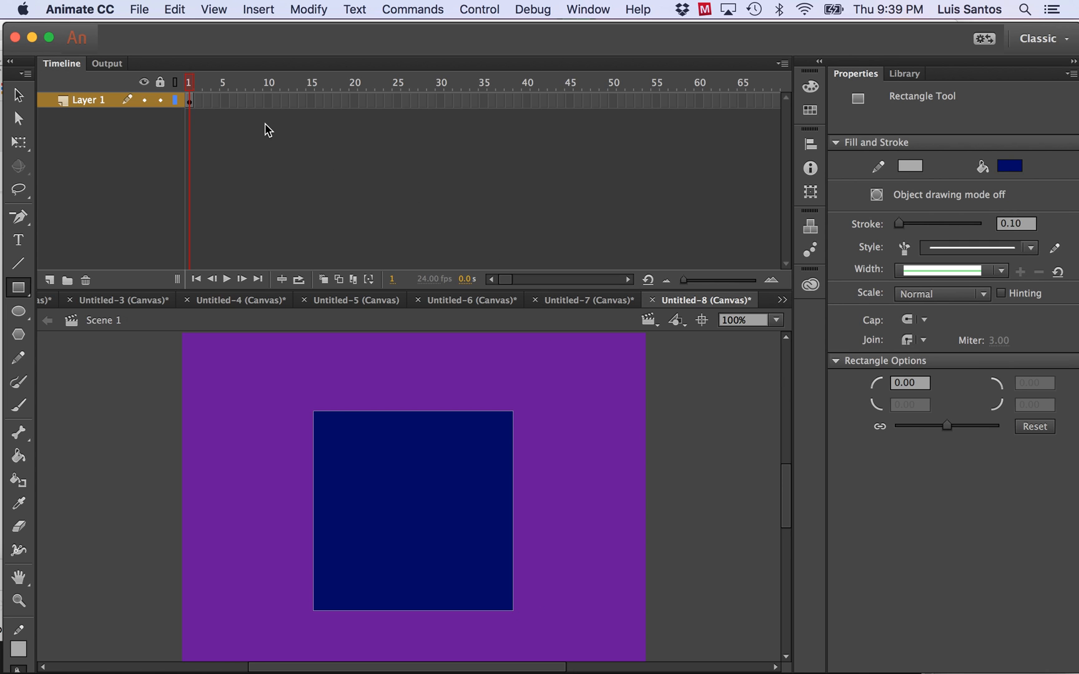
pyautogui.click(440, 101)
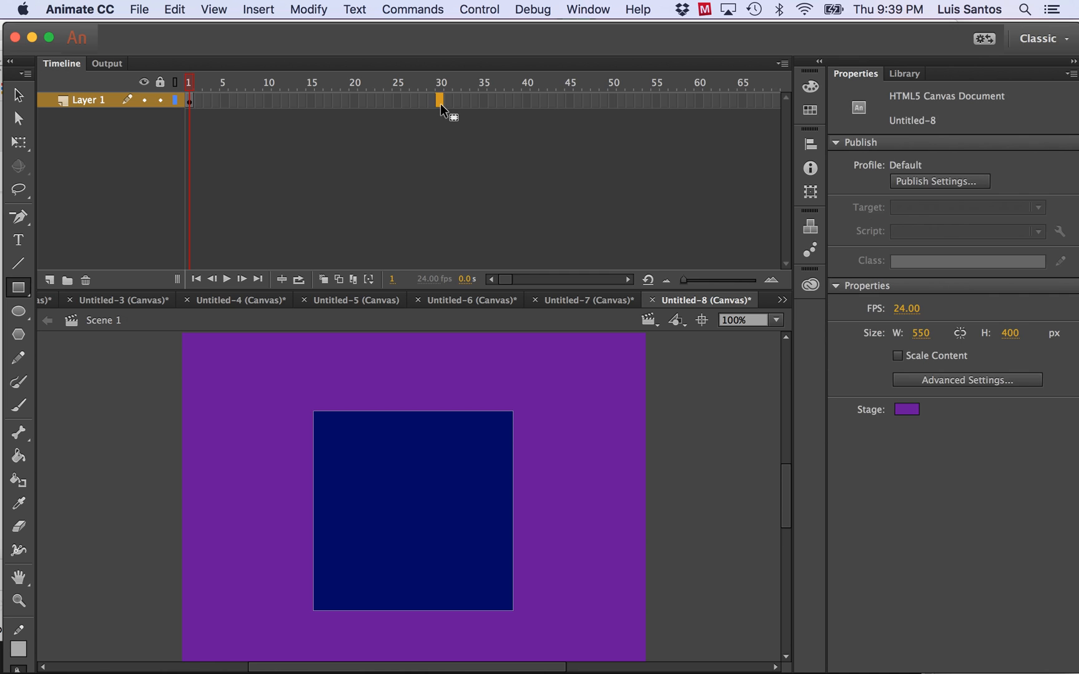
pyautogui.click(258, 9)
pyautogui.moveTo(272, 114)
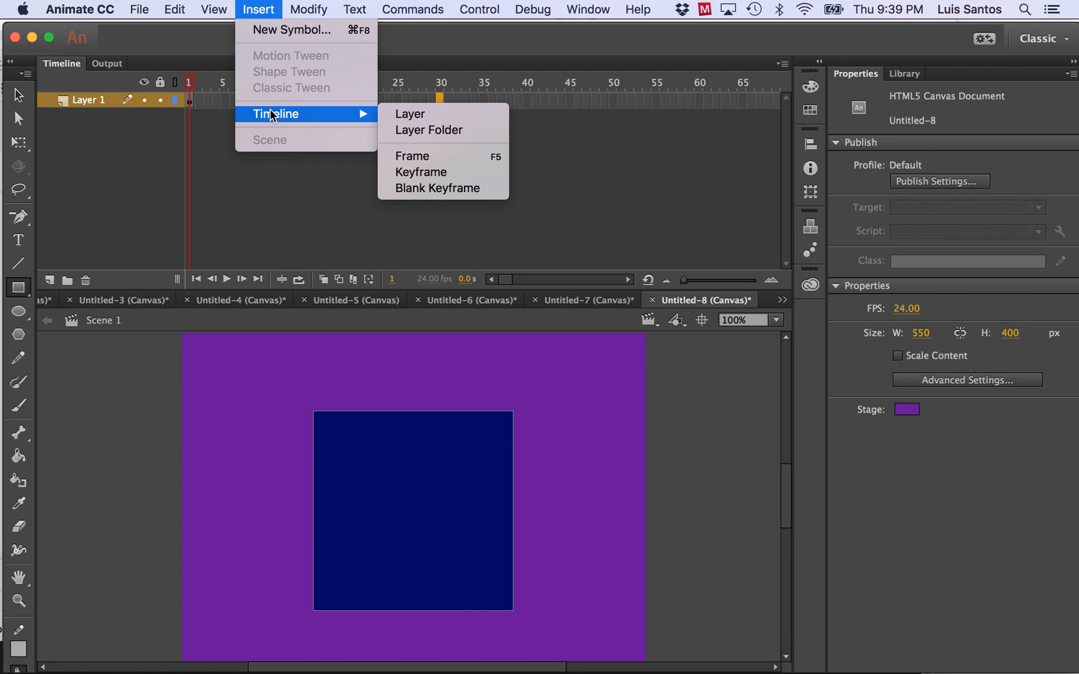
pyautogui.click(440, 172)
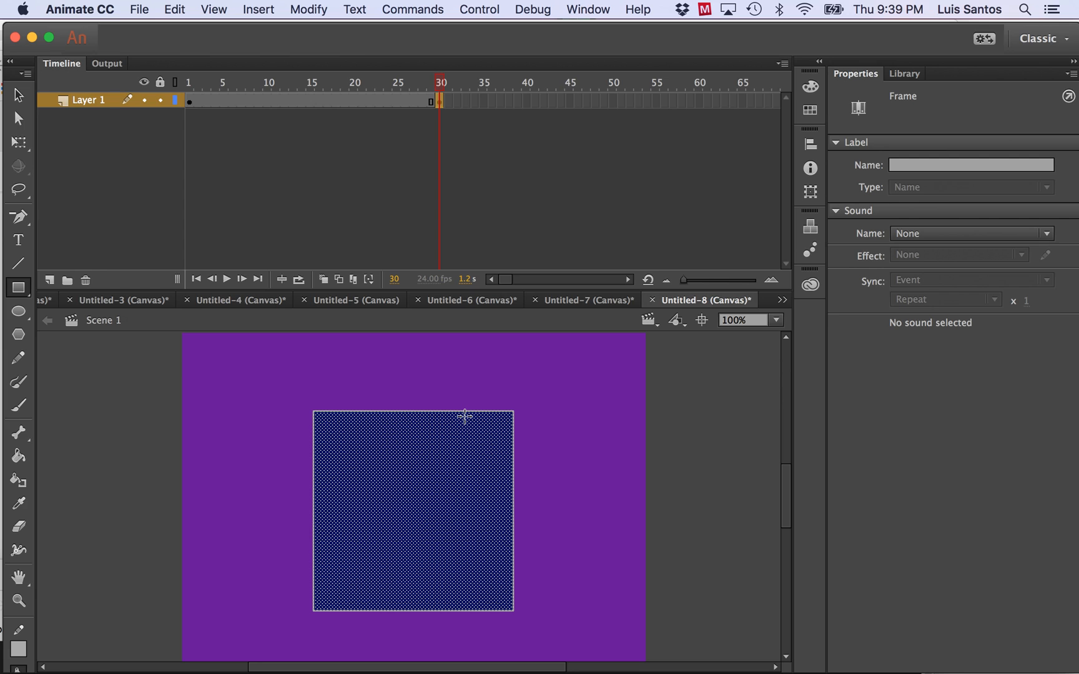
pyautogui.press('super+z')
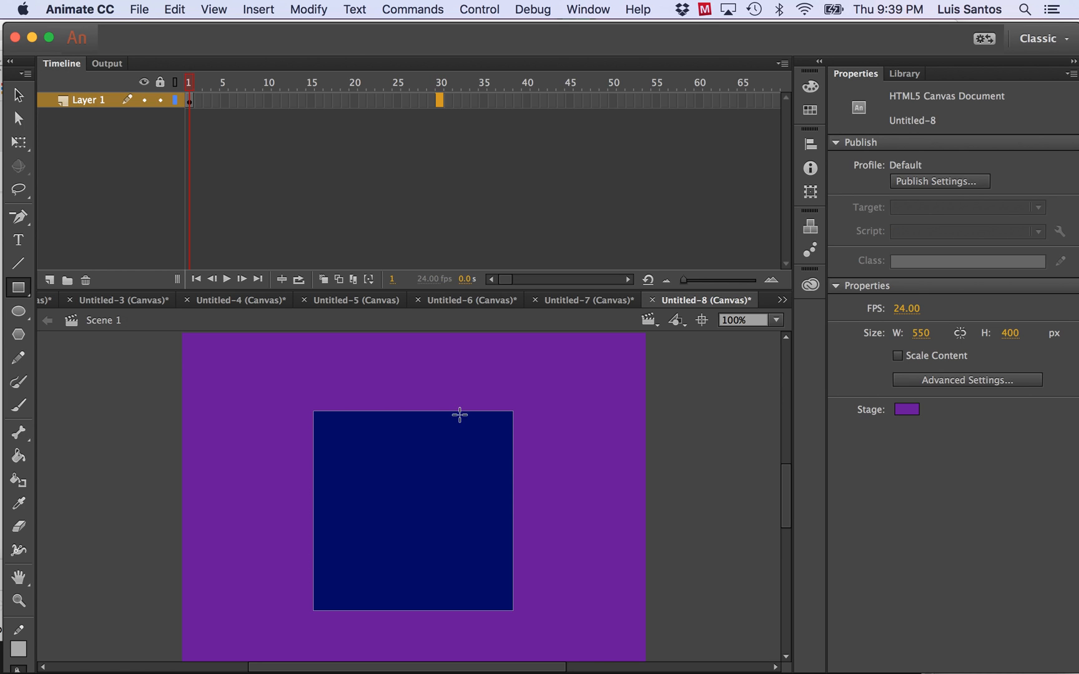
# Insert a keyframe at frame 30 of Layer 1 and delete the blue square from it.
pyautogui.click(267, 17)
pyautogui.moveTo(273, 115)
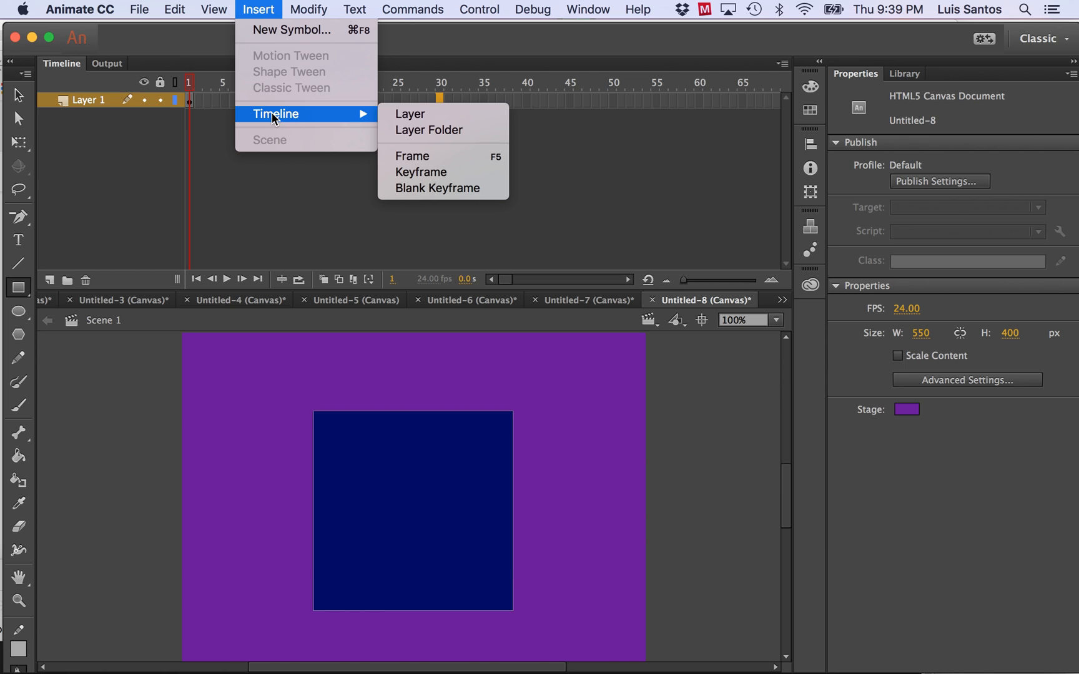
pyautogui.click(424, 171)
pyautogui.press('Delete')
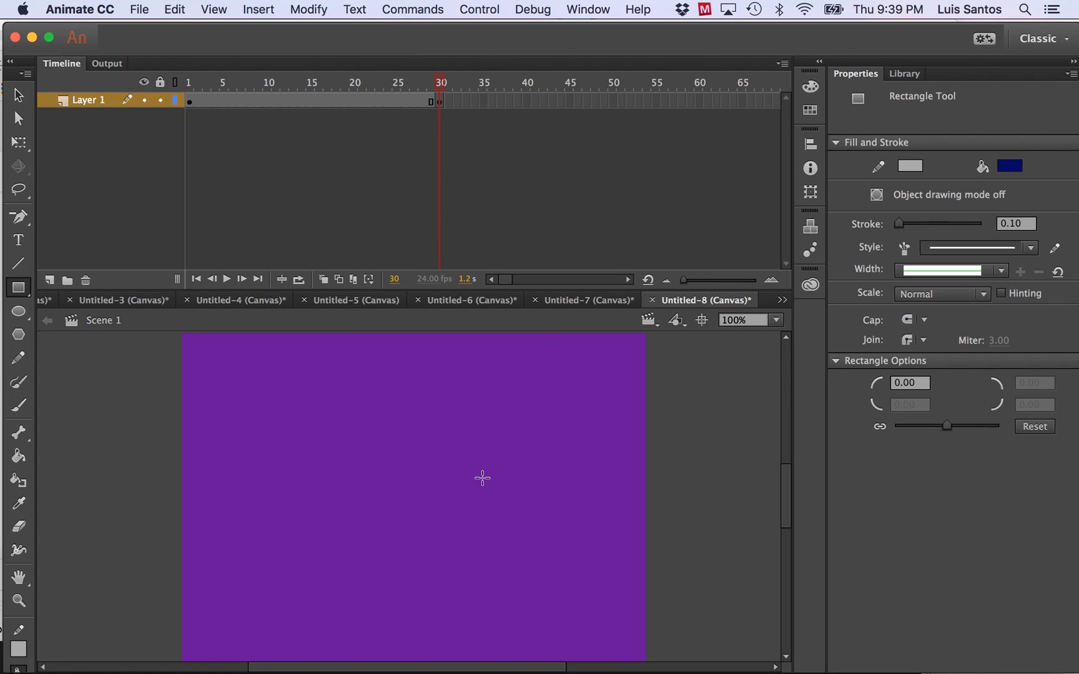
# Draw a red circle near the middle of the stage on frame 30 with the Oval tool.
pyautogui.click(19, 312)
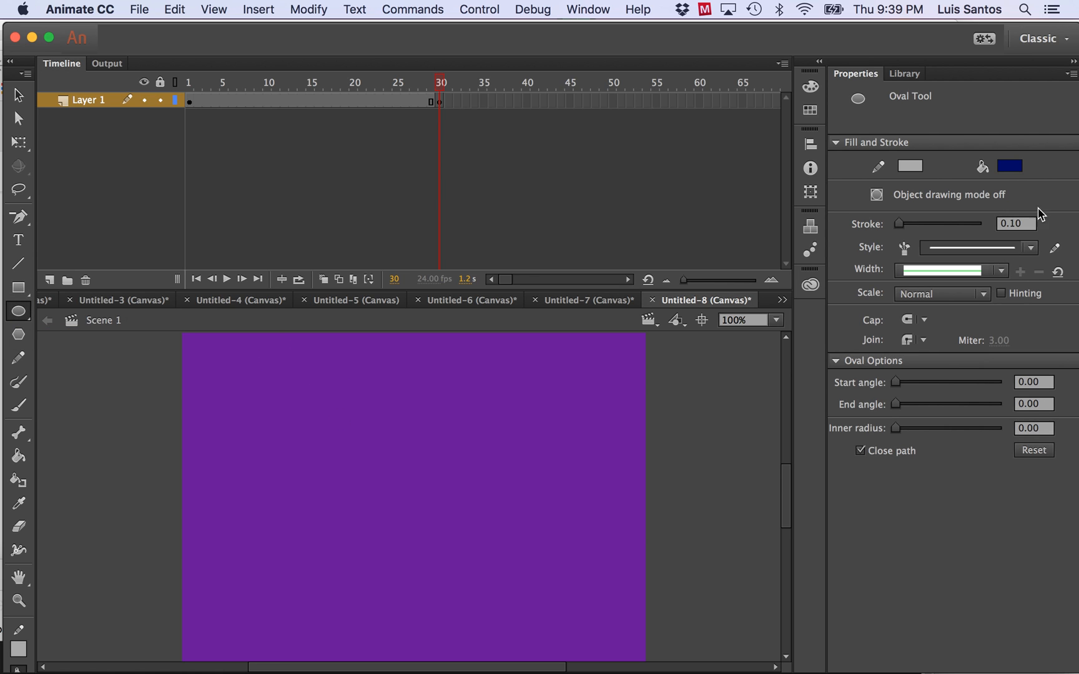
pyautogui.click(1012, 167)
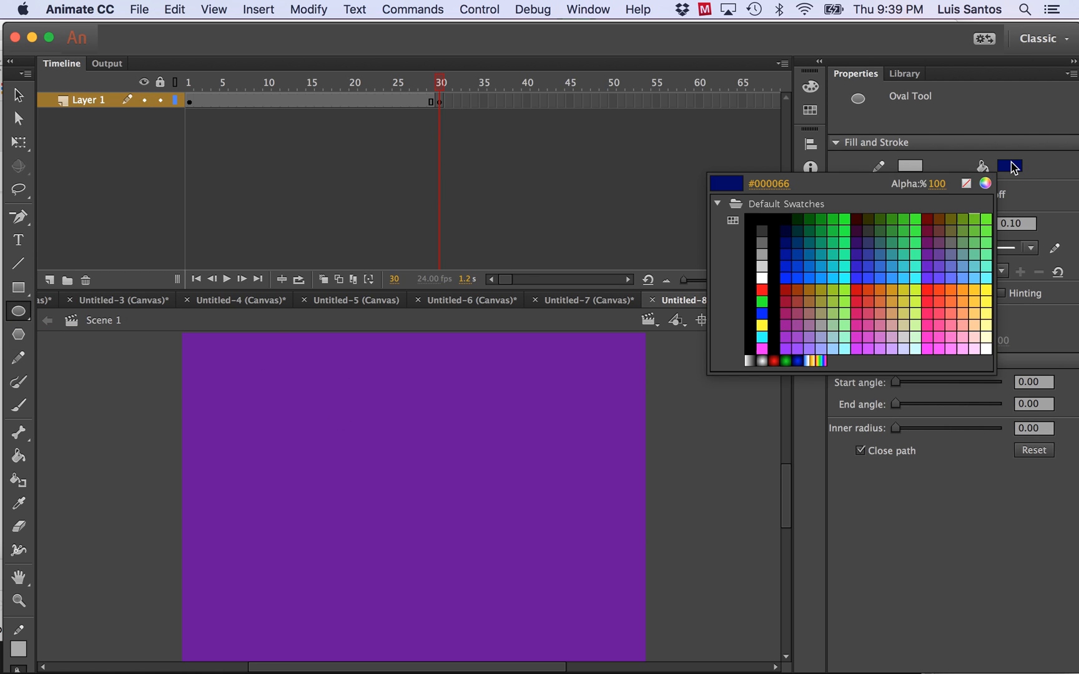
pyautogui.click(759, 291)
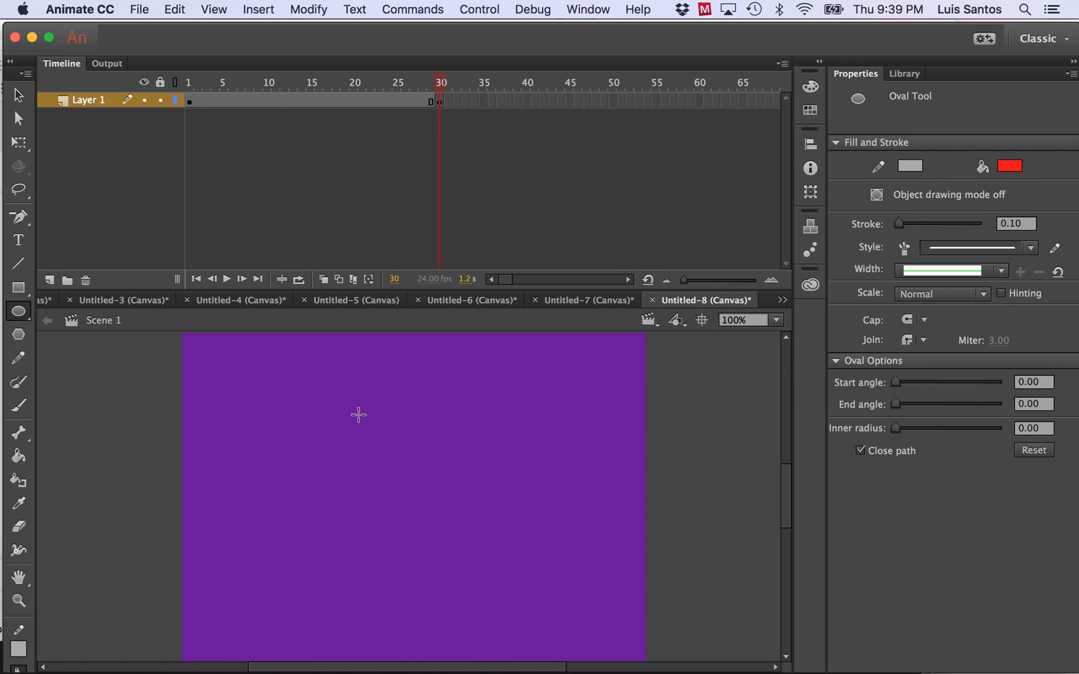
pyautogui.moveTo(302, 416)
pyautogui.mouseDown()
pyautogui.moveTo(450, 547)
pyautogui.moveTo(551, 616)
pyautogui.moveTo(526, 591)
pyautogui.mouseUp()
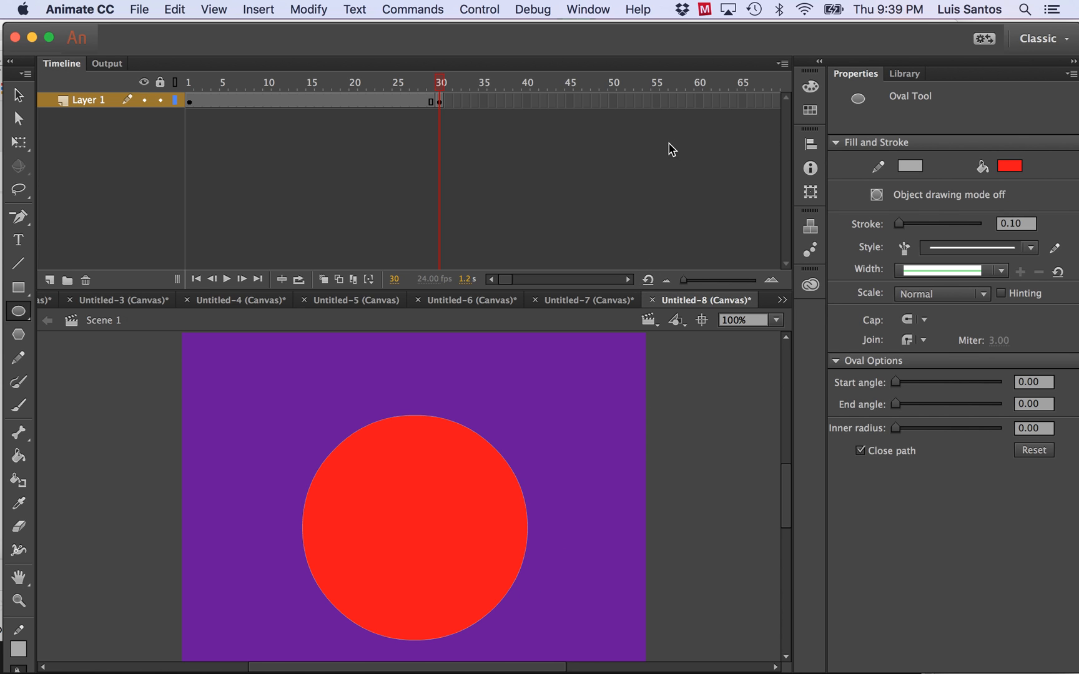
# Insert a keyframe at frame 60 of Layer 1 and delete the red circle from it.
pyautogui.click(698, 102)
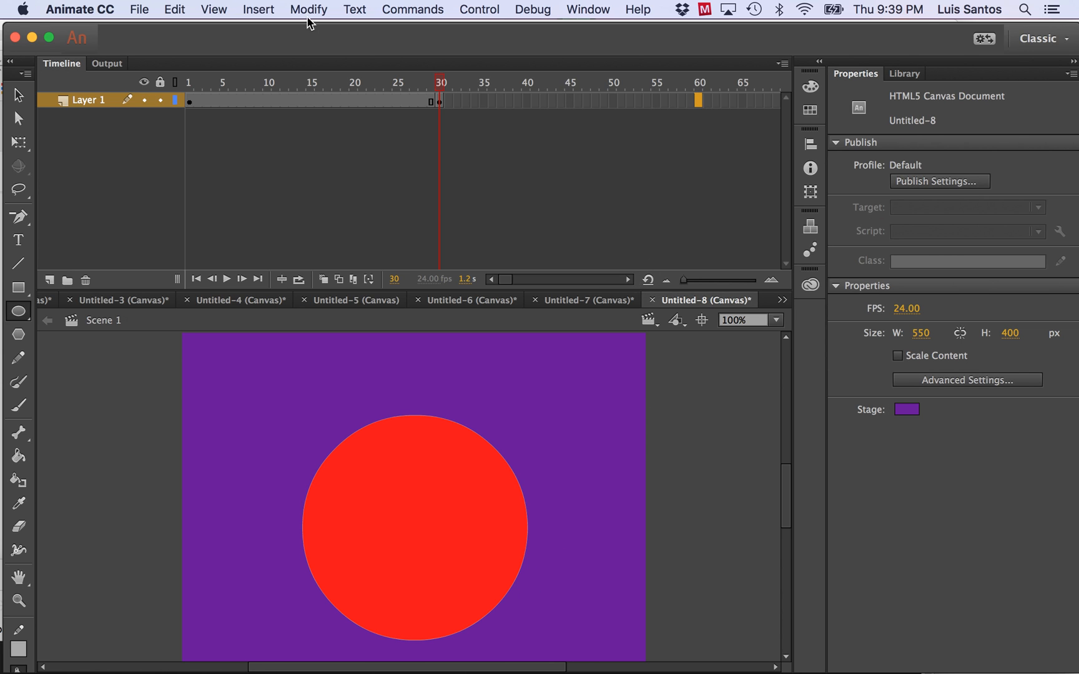
pyautogui.click(270, 14)
pyautogui.moveTo(266, 114)
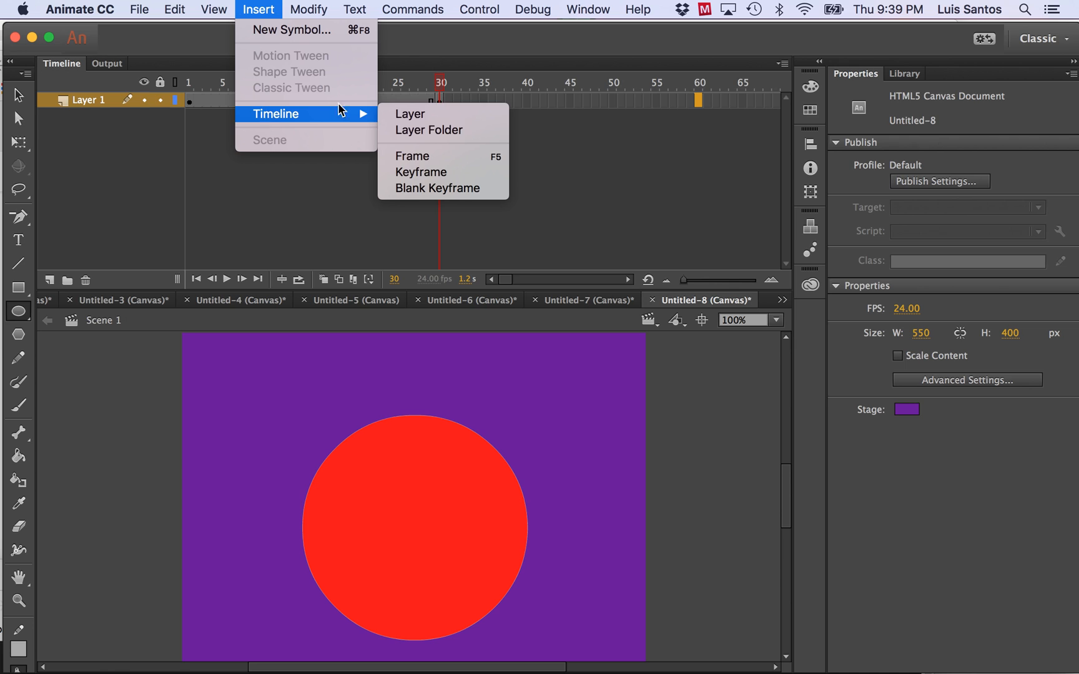
pyautogui.click(407, 173)
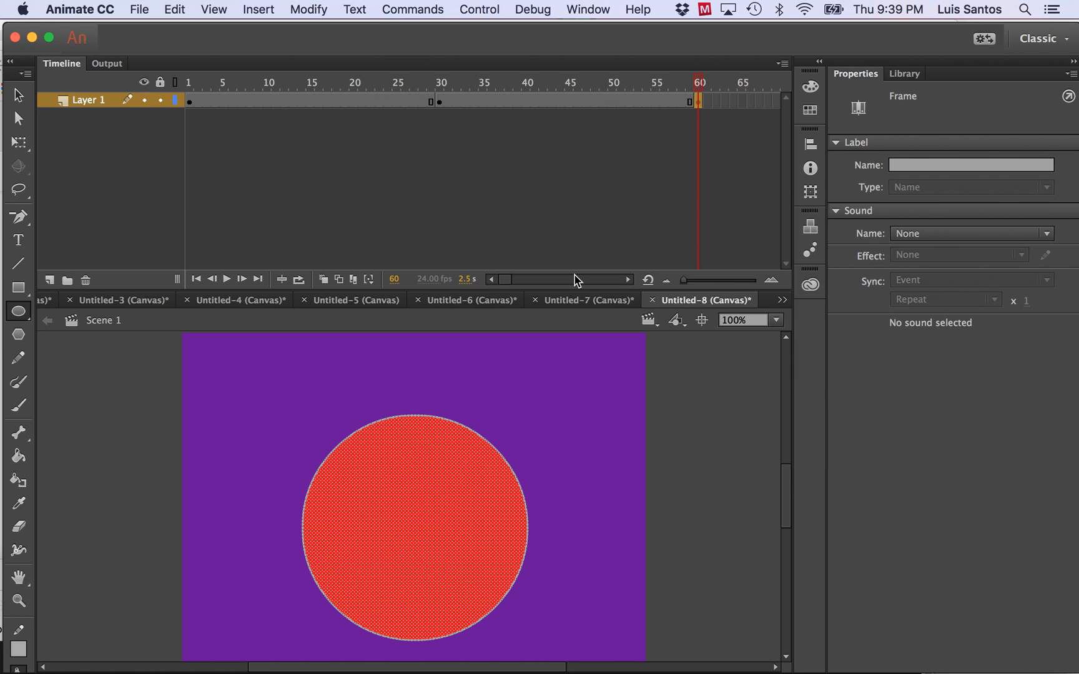
pyautogui.press('Delete')
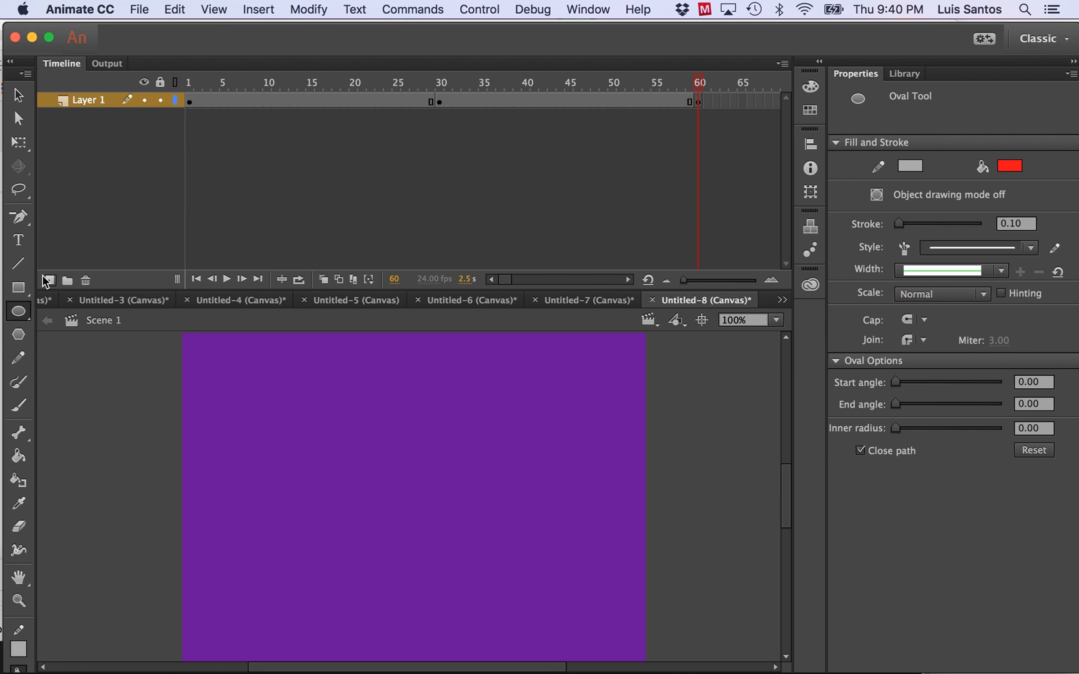
# Draw a dark green square near the middle of the stage on frame 60 with the Rectangle tool.
pyautogui.click(18, 288)
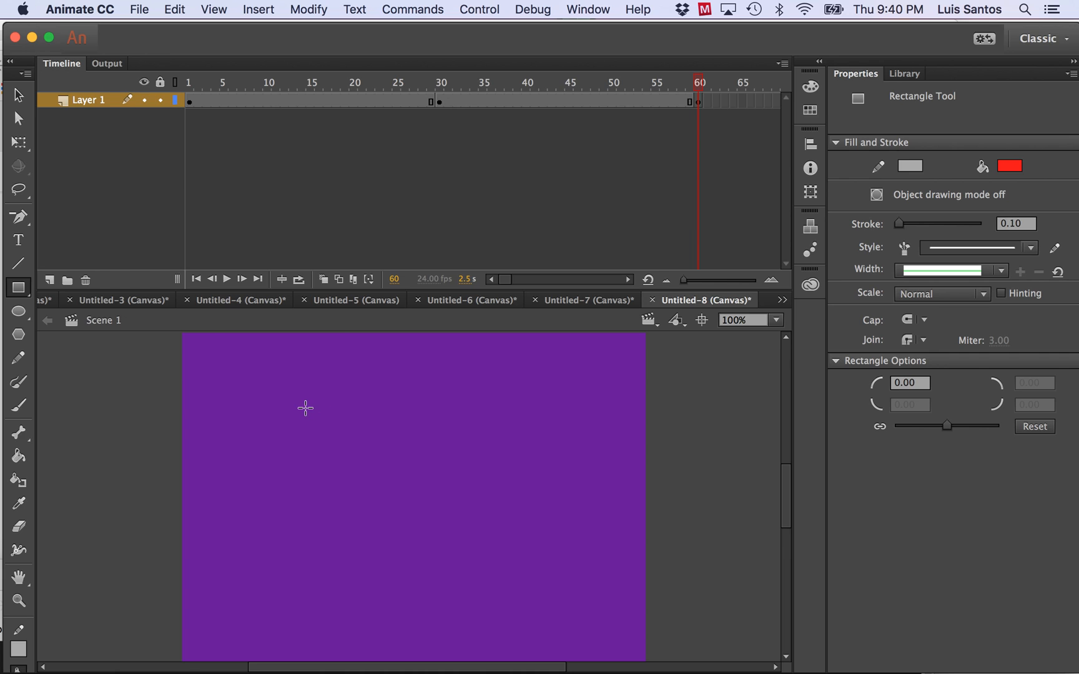
pyautogui.moveTo(301, 401); pyautogui.dragTo(538, 612)
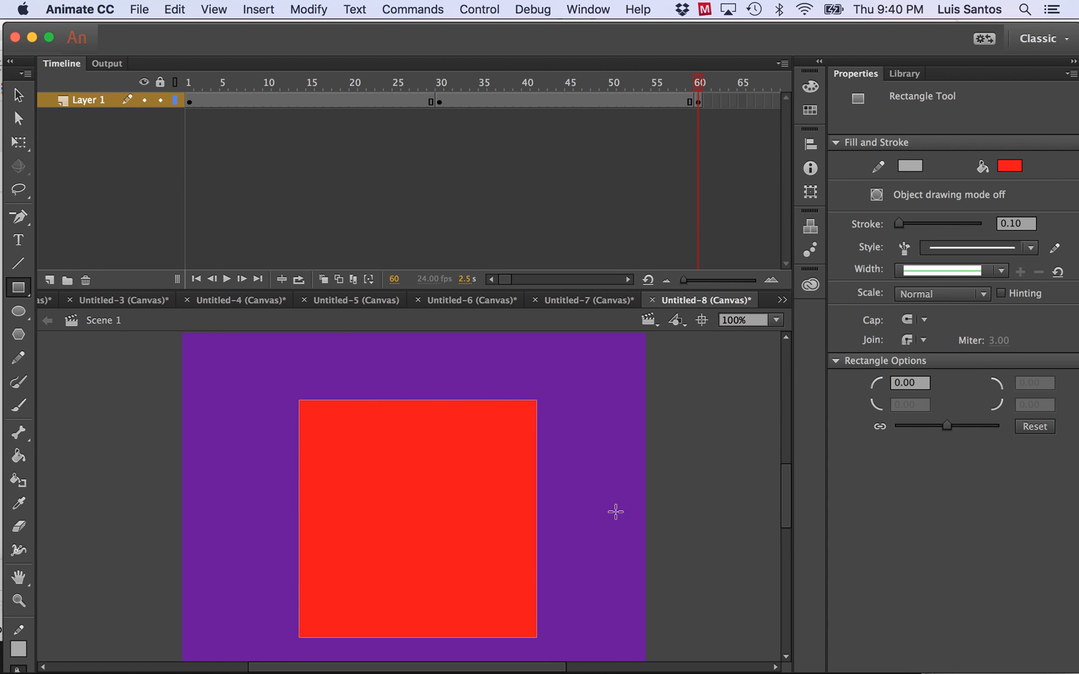
pyautogui.press('super+z')
pyautogui.click(1010, 165)
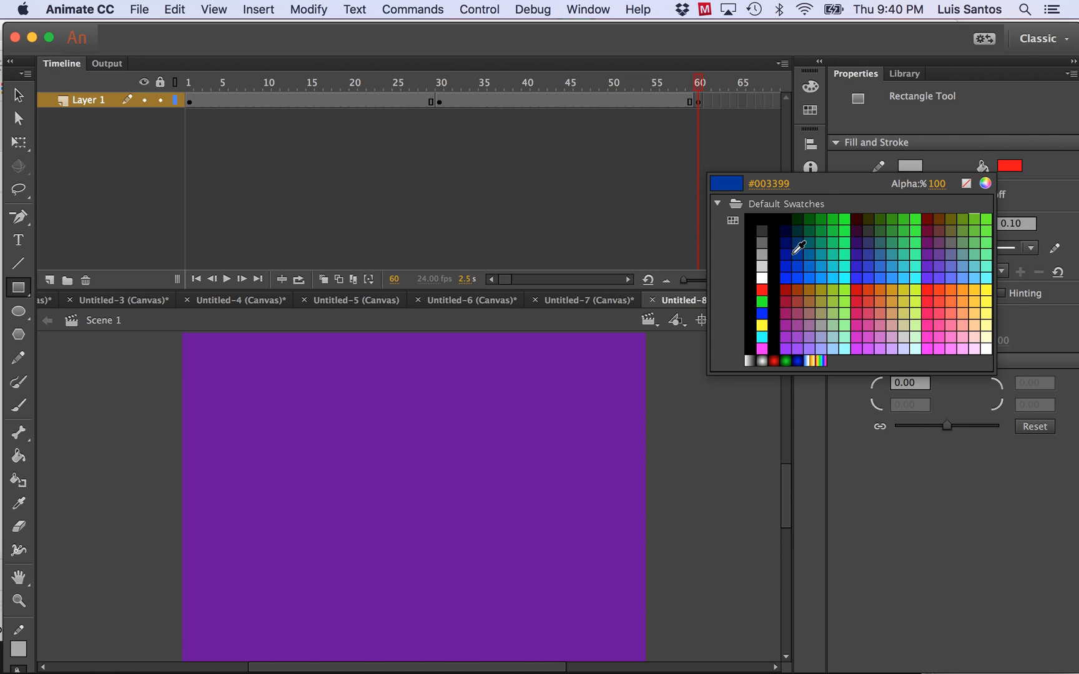
pyautogui.click(798, 218)
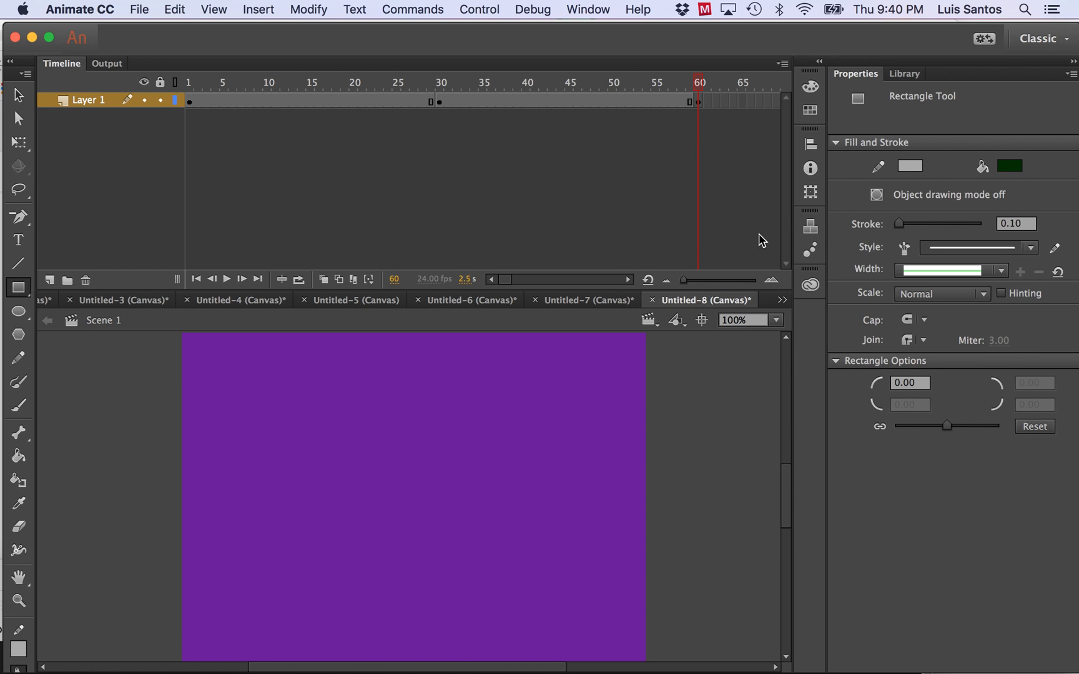
pyautogui.moveTo(320, 406); pyautogui.dragTo(543, 627)
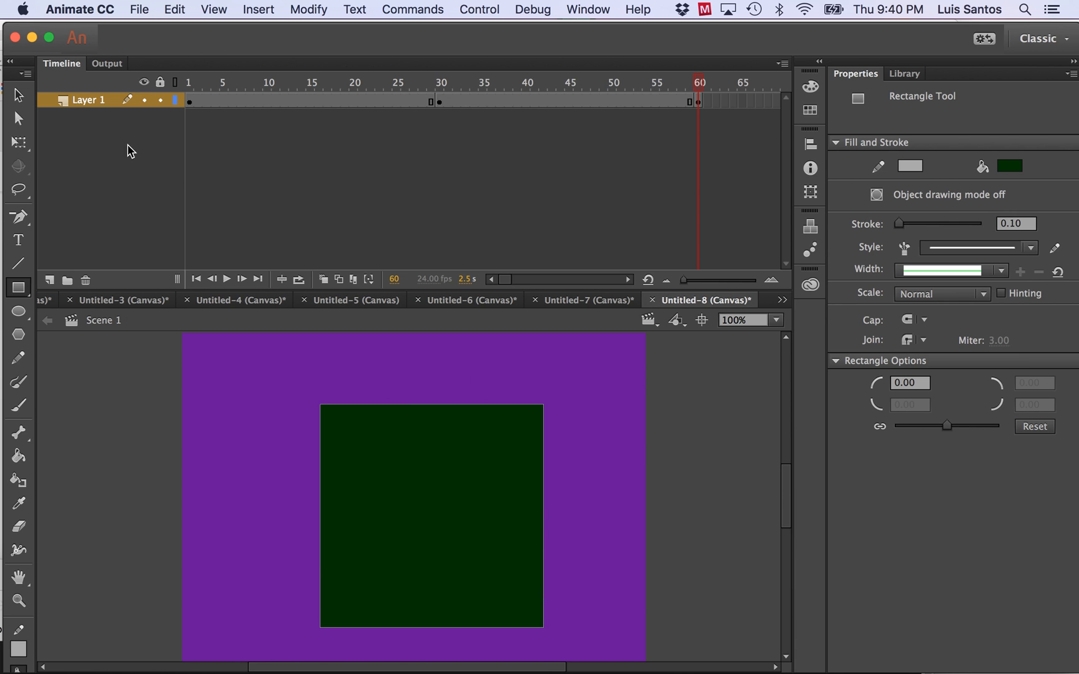
# Reshape the green square on frame 60 into a triangle by adding an anchor point mid-top edge and deleting both upper corner points.
pyautogui.moveTo(27, 218); pyautogui.dragTo(56, 215)
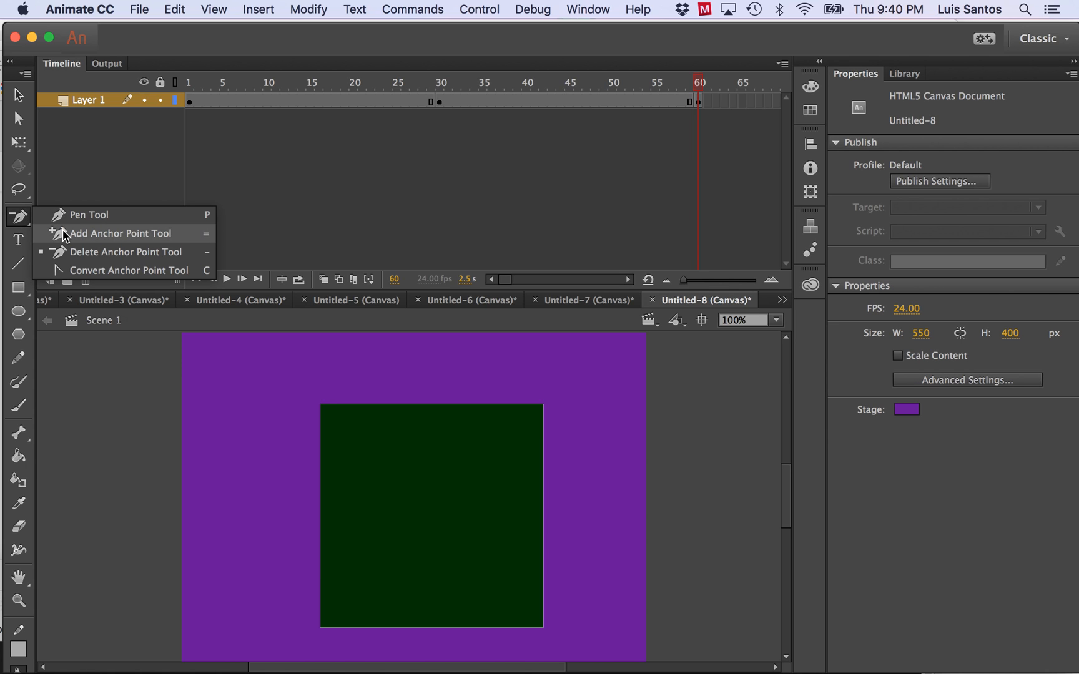
pyautogui.click(63, 231)
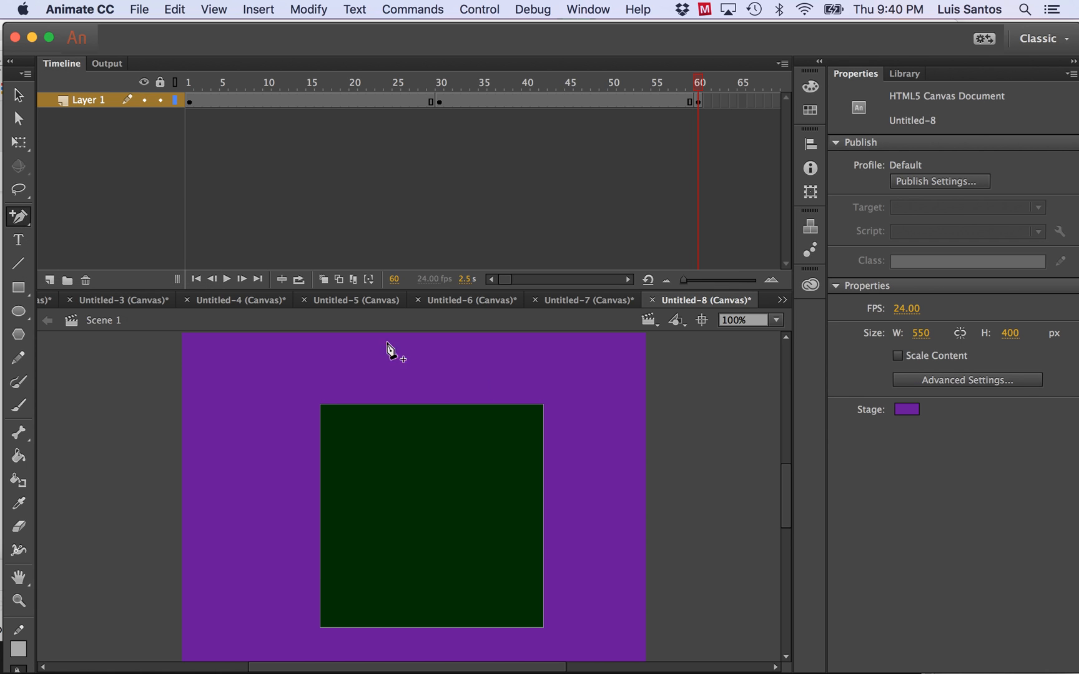
pyautogui.click(428, 405)
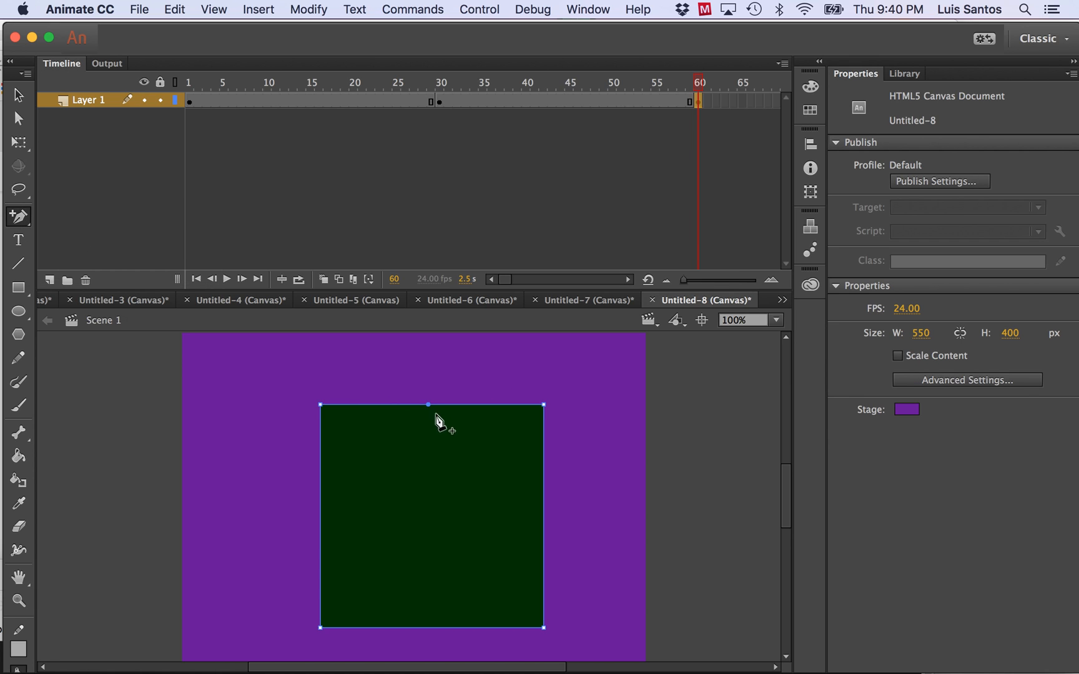
pyautogui.click(28, 223)
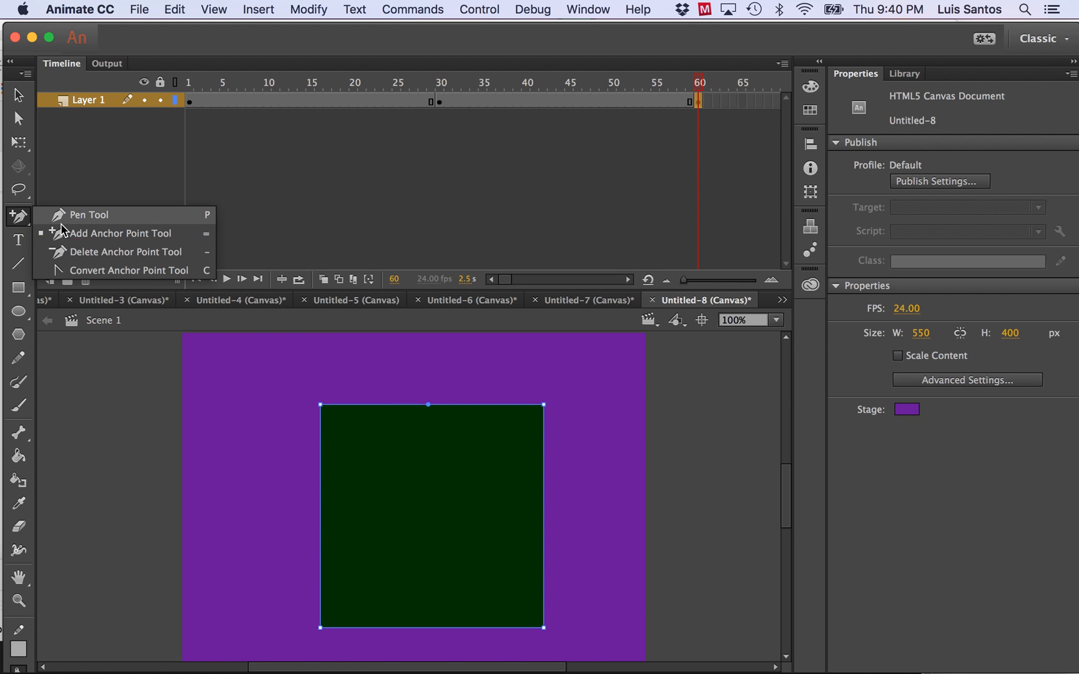
pyautogui.click(75, 252)
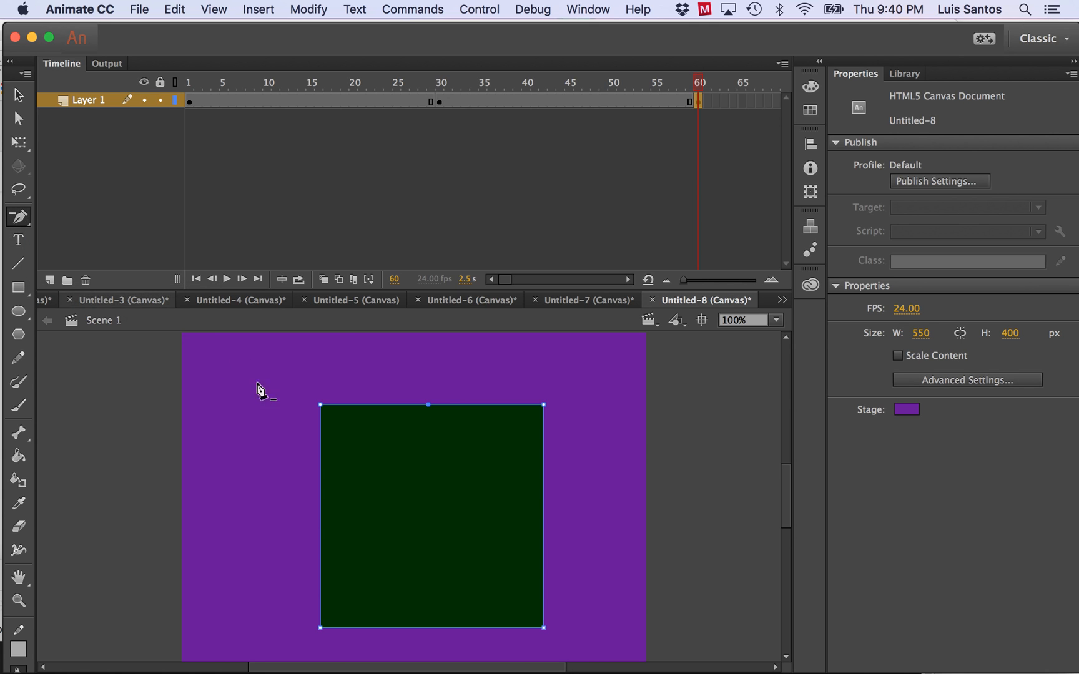
pyautogui.click(320, 405)
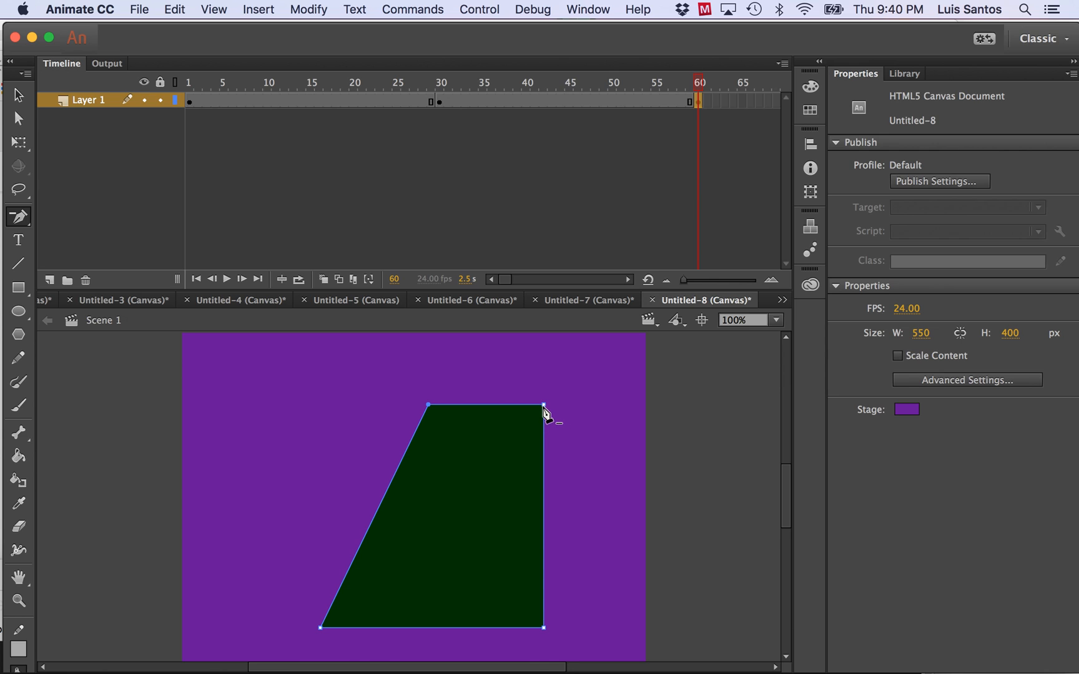
pyautogui.click(544, 405)
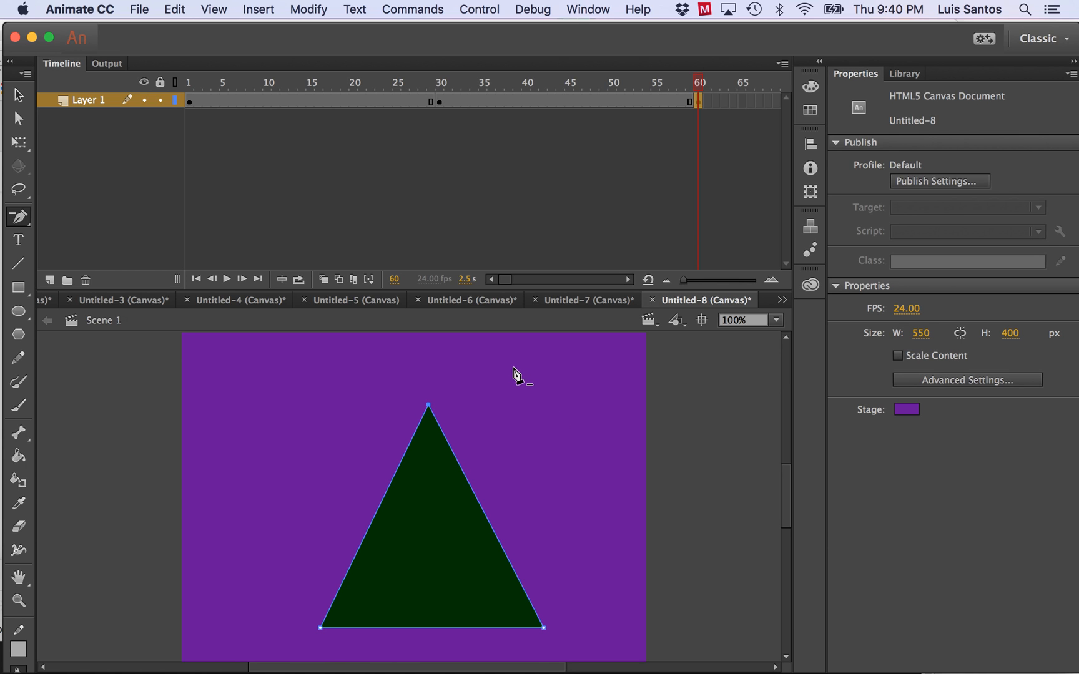
# Apply shape tweens to Layer 1 between frames 1 and 30 and between frames 30 and 60.
pyautogui.click(291, 100)
pyautogui.click(259, 9)
pyautogui.click(284, 70)
pyautogui.click(553, 102)
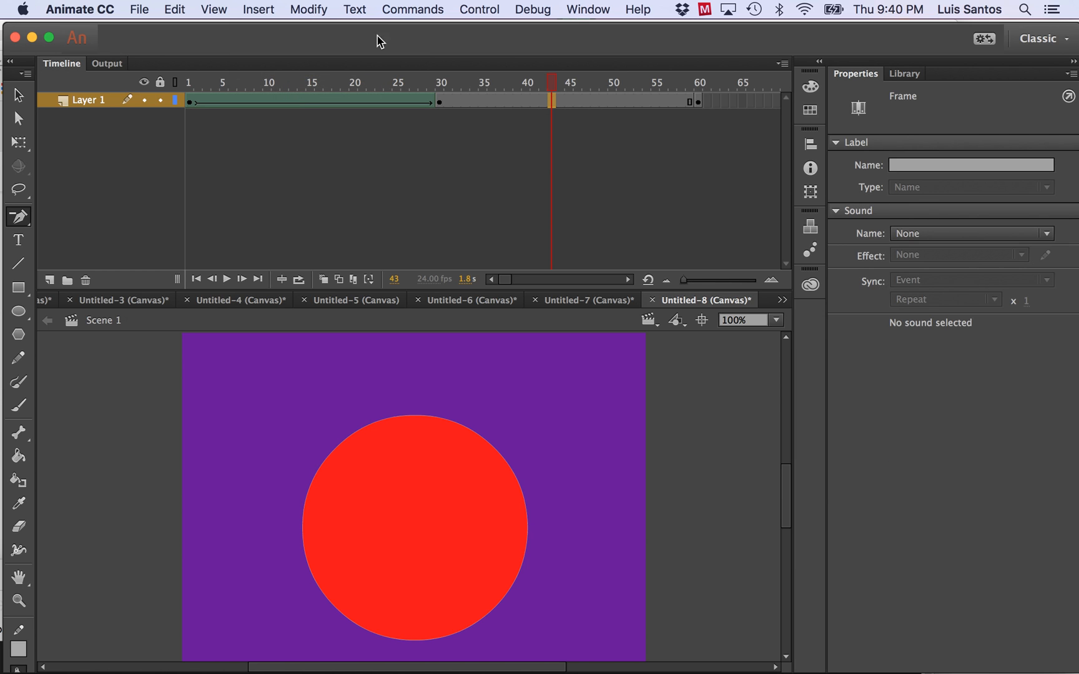
pyautogui.click(250, 10)
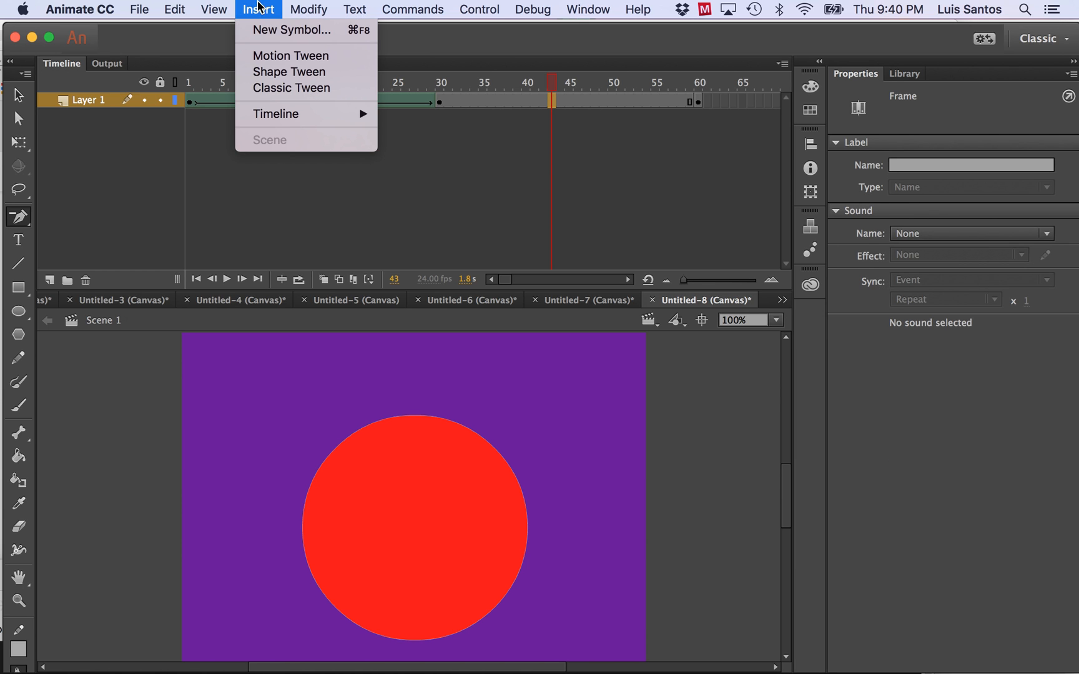
pyautogui.click(275, 70)
pyautogui.moveTo(551, 84); pyautogui.dragTo(702, 96)
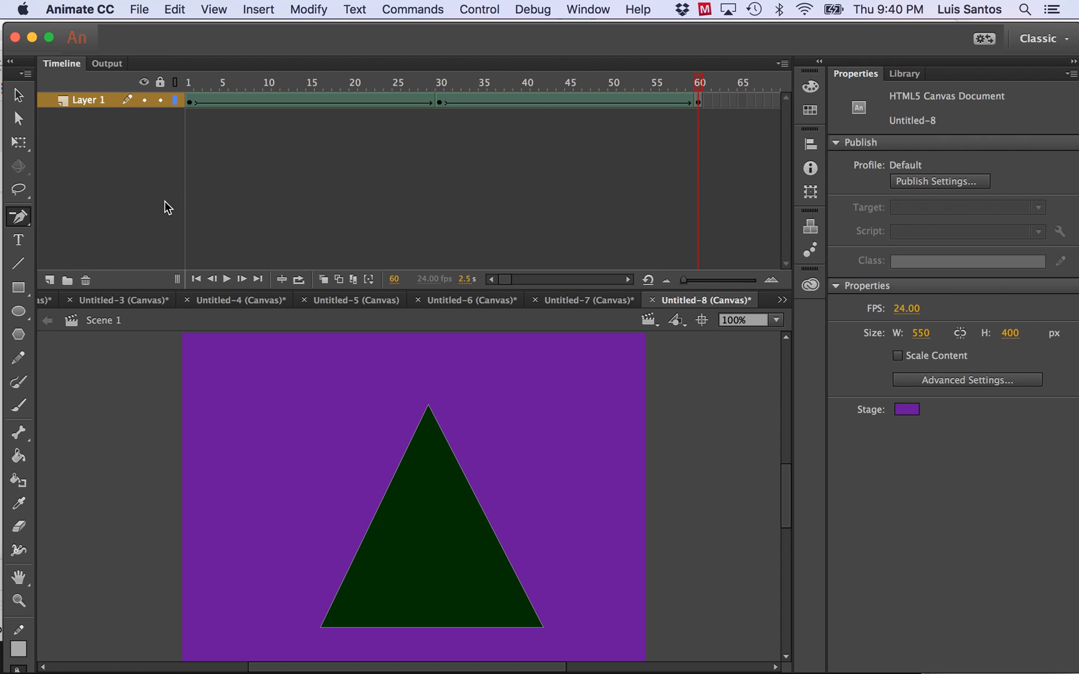
# Add a new layer below Layer 1 and import AnimatedPanther logo.gif onto the stage at its frame 1.
pyautogui.click(49, 281)
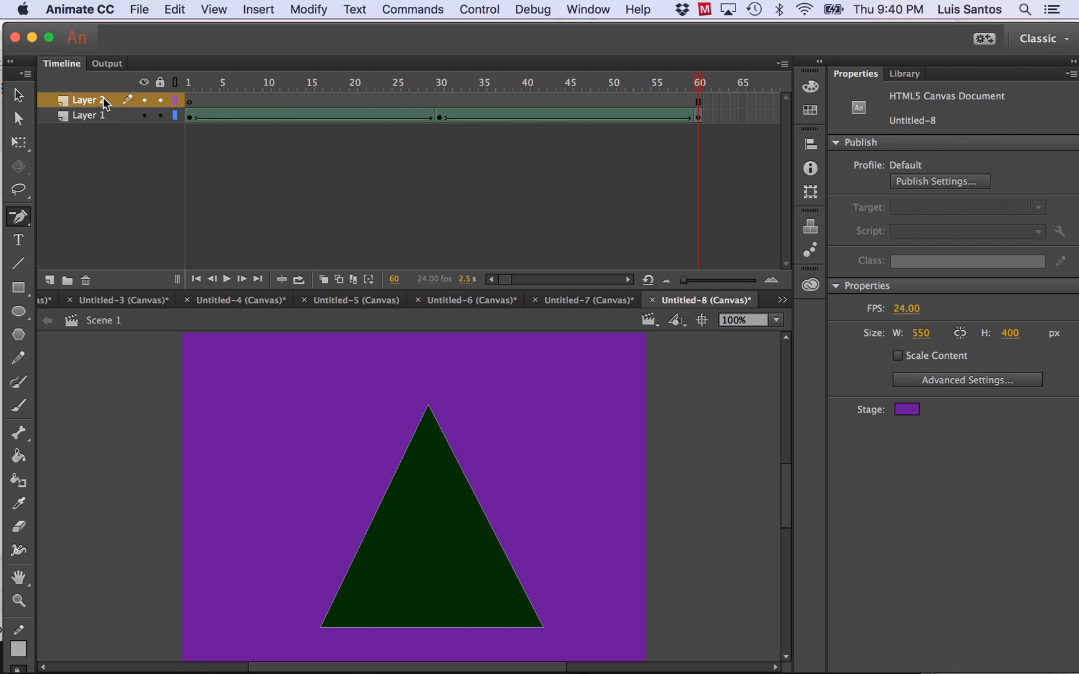
pyautogui.moveTo(111, 107); pyautogui.dragTo(110, 132)
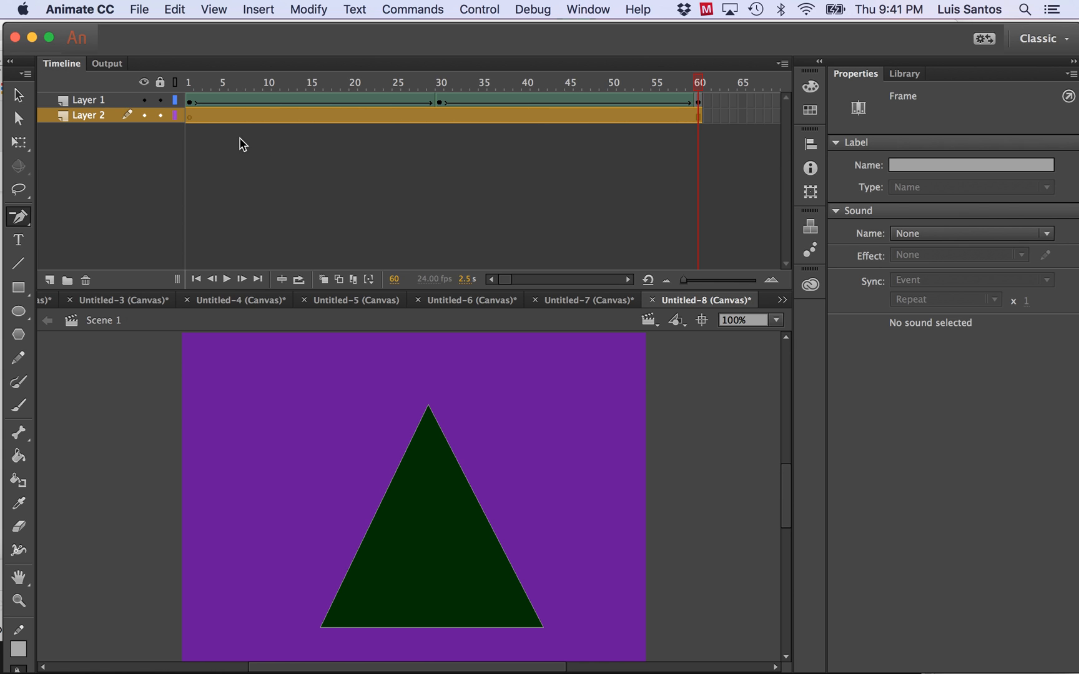
pyautogui.click(189, 117)
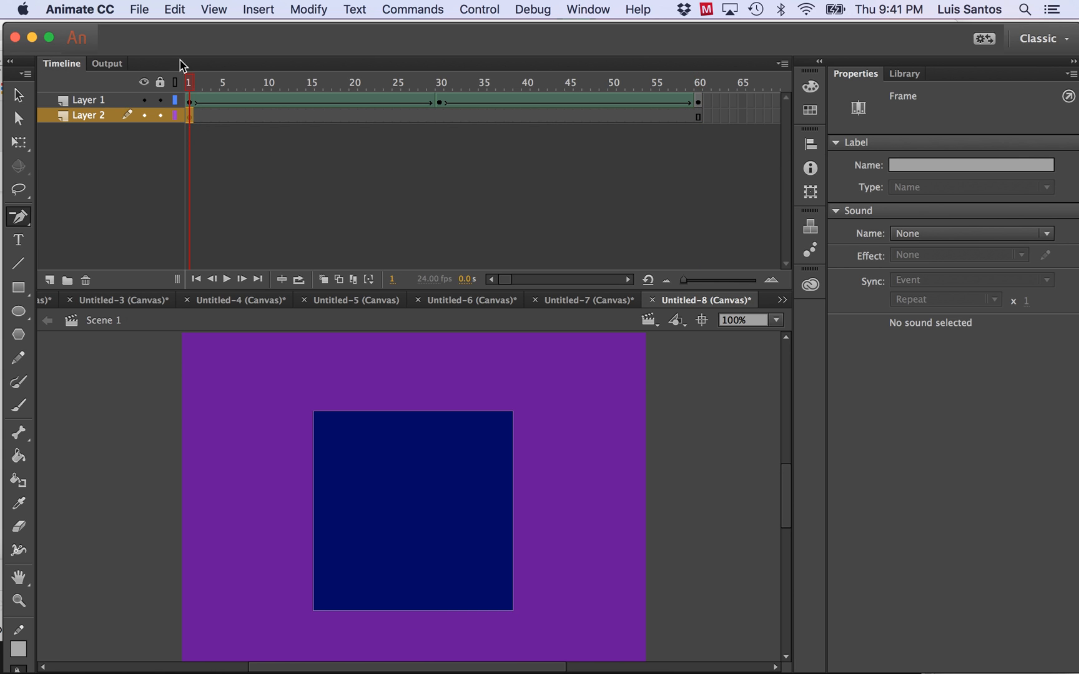
pyautogui.click(138, 10)
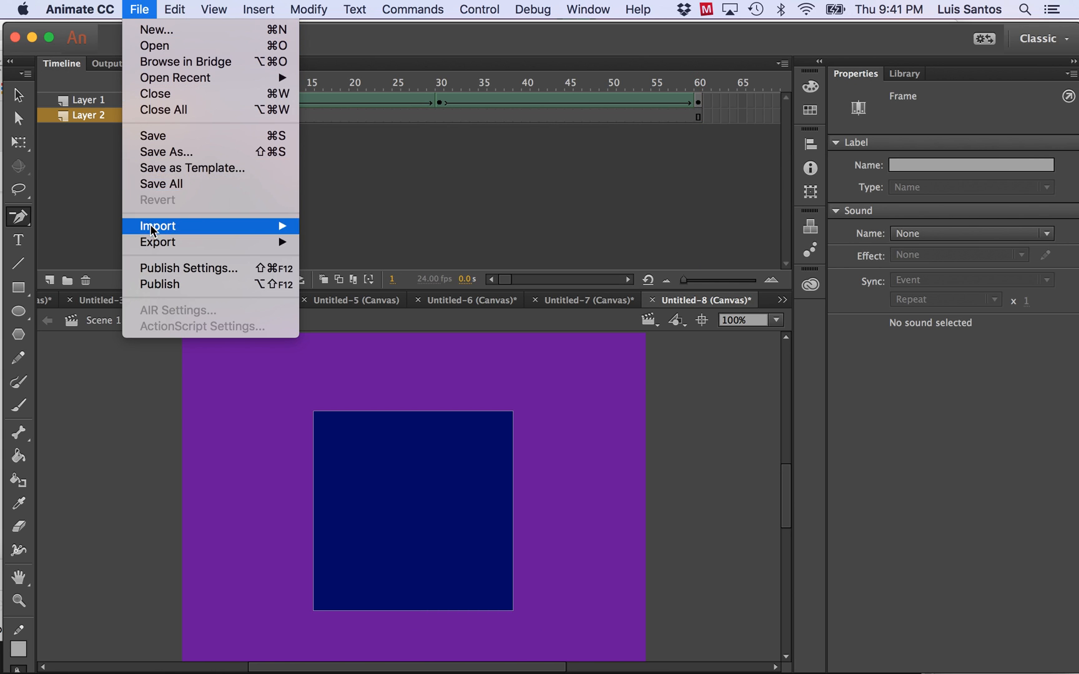
pyautogui.moveTo(204, 226)
pyautogui.click(346, 228)
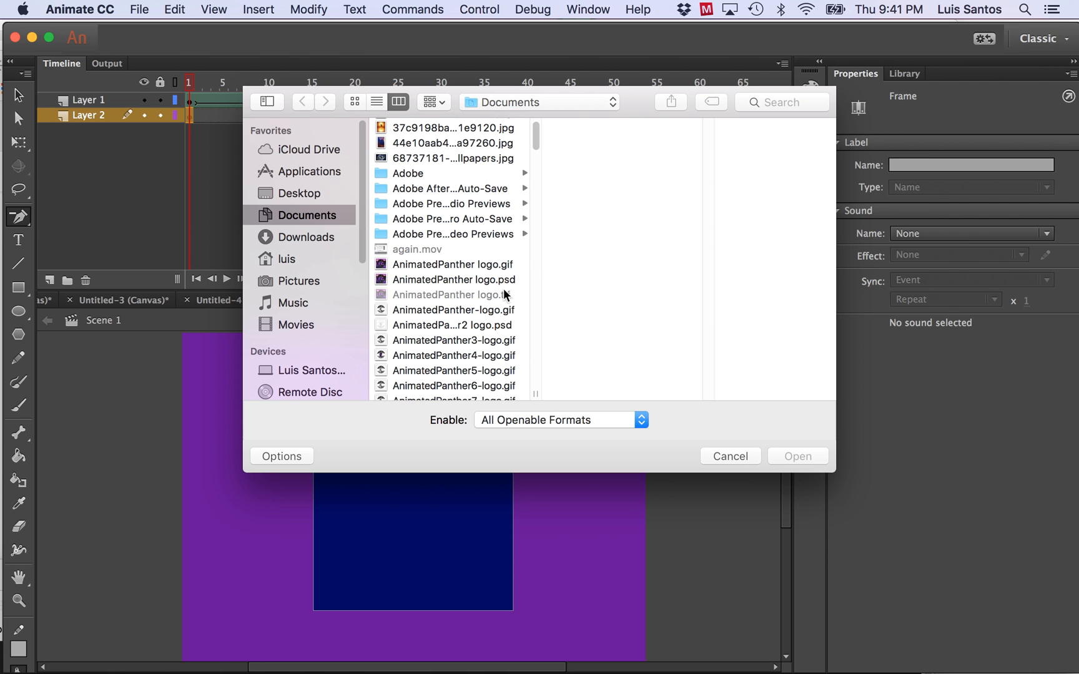
pyautogui.click(481, 263)
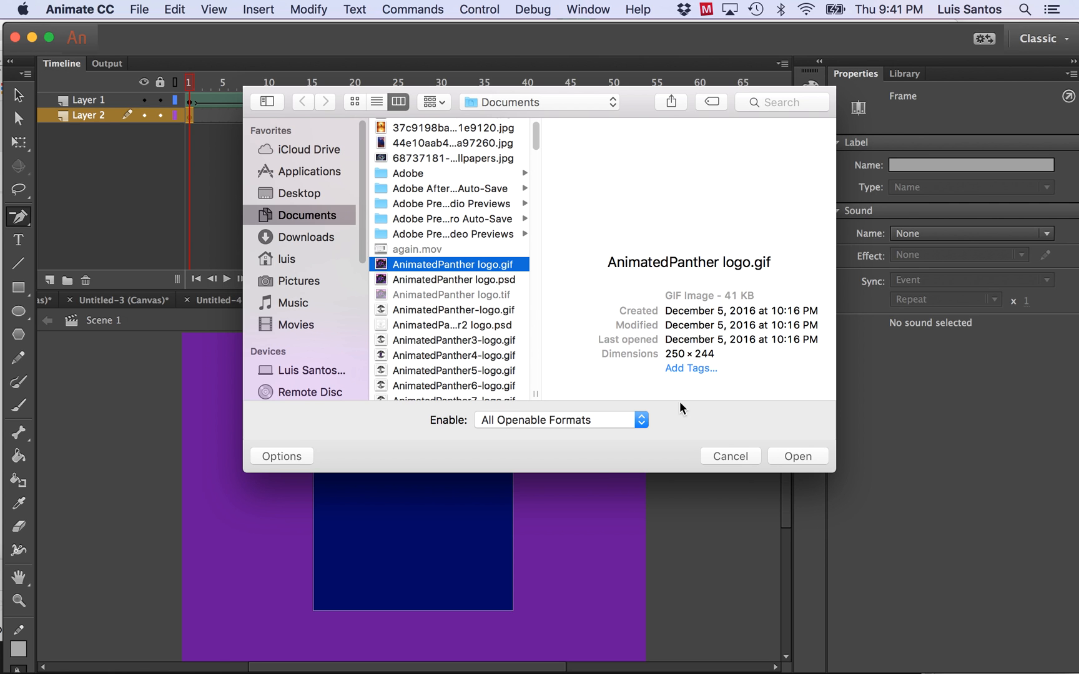
pyautogui.click(785, 451)
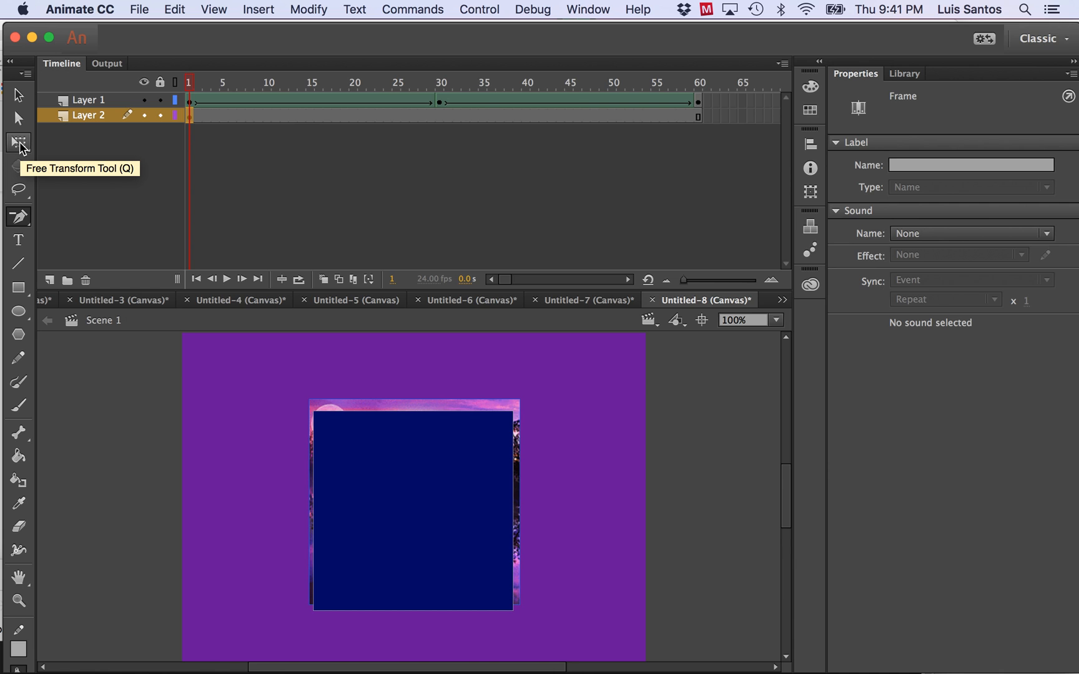
# Enlarge the logo image to about 334 x 318 px with Free Transform and position it at about X 109, Y 49.
pyautogui.click(19, 145)
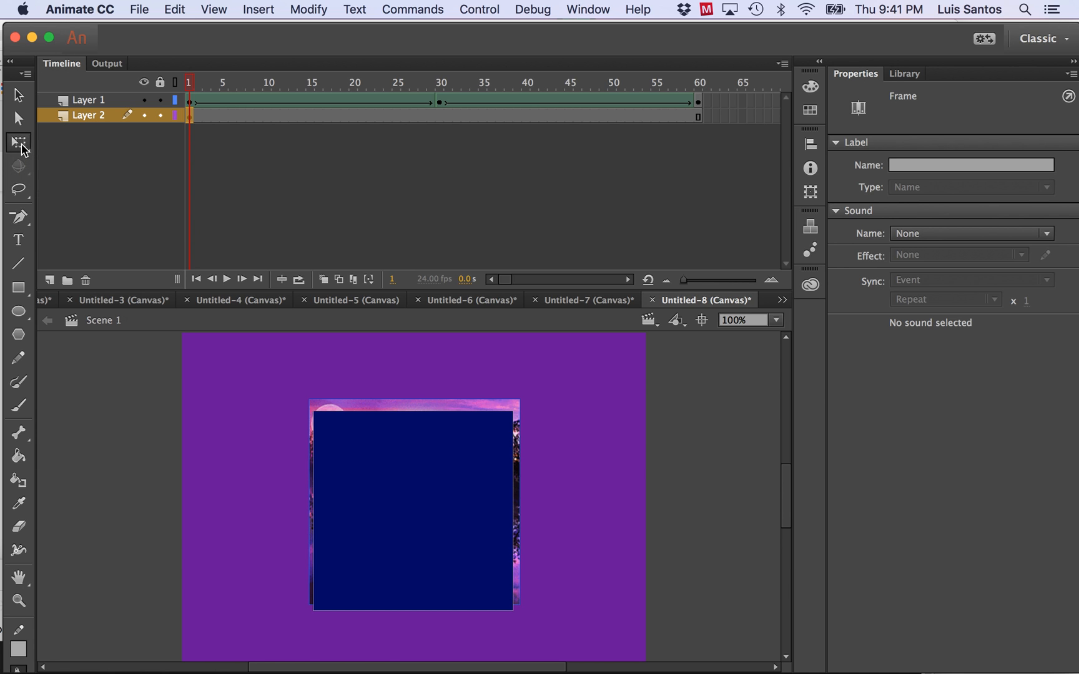
pyautogui.moveTo(307, 398); pyautogui.dragTo(273, 367)
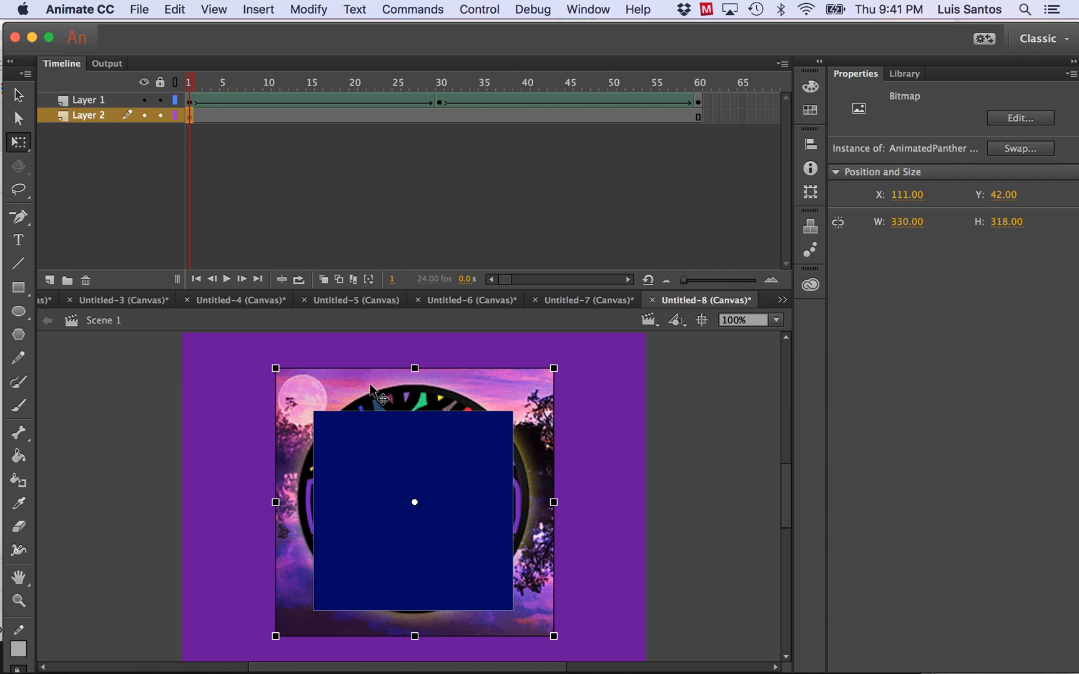
pyautogui.press('Down')
pyautogui.press('Down')
pyautogui.press('Down')
pyautogui.press('Down')
pyautogui.press('Down')
pyautogui.press('Down')
pyautogui.press('Down')
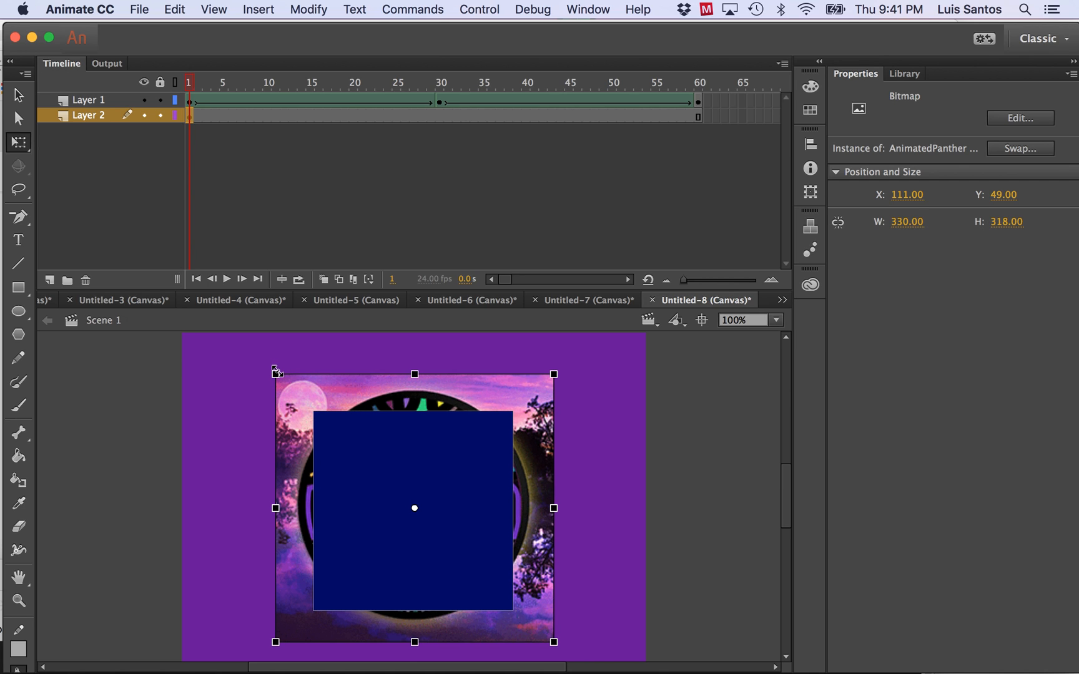
pyautogui.moveTo(275, 372); pyautogui.dragTo(269, 373)
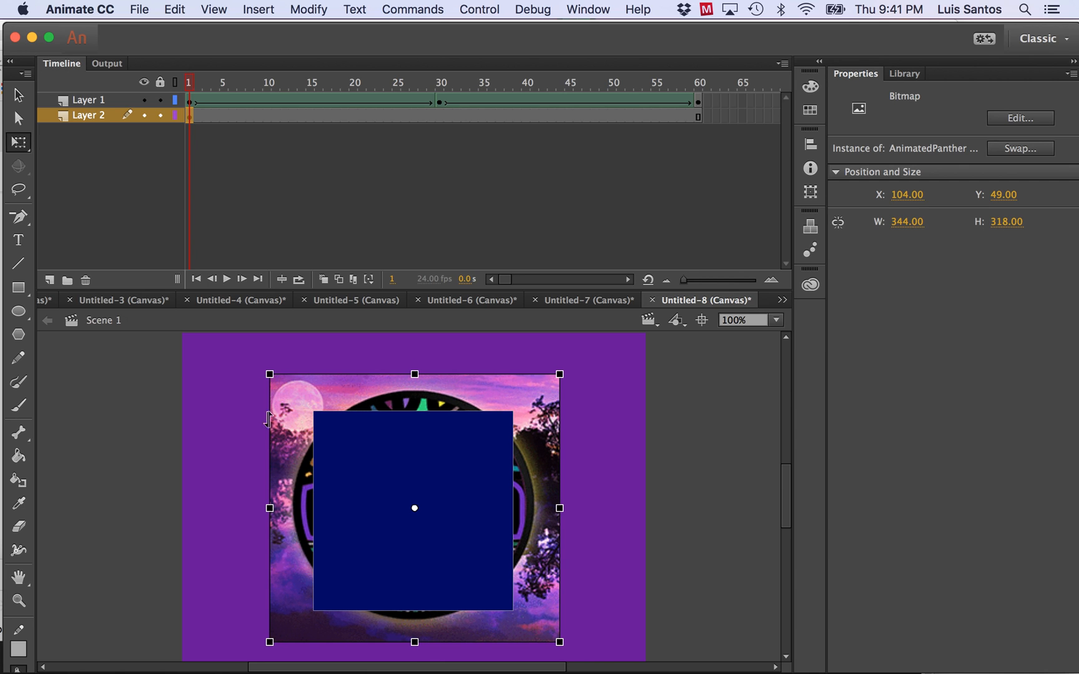
pyautogui.moveTo(269, 509); pyautogui.dragTo(275, 510)
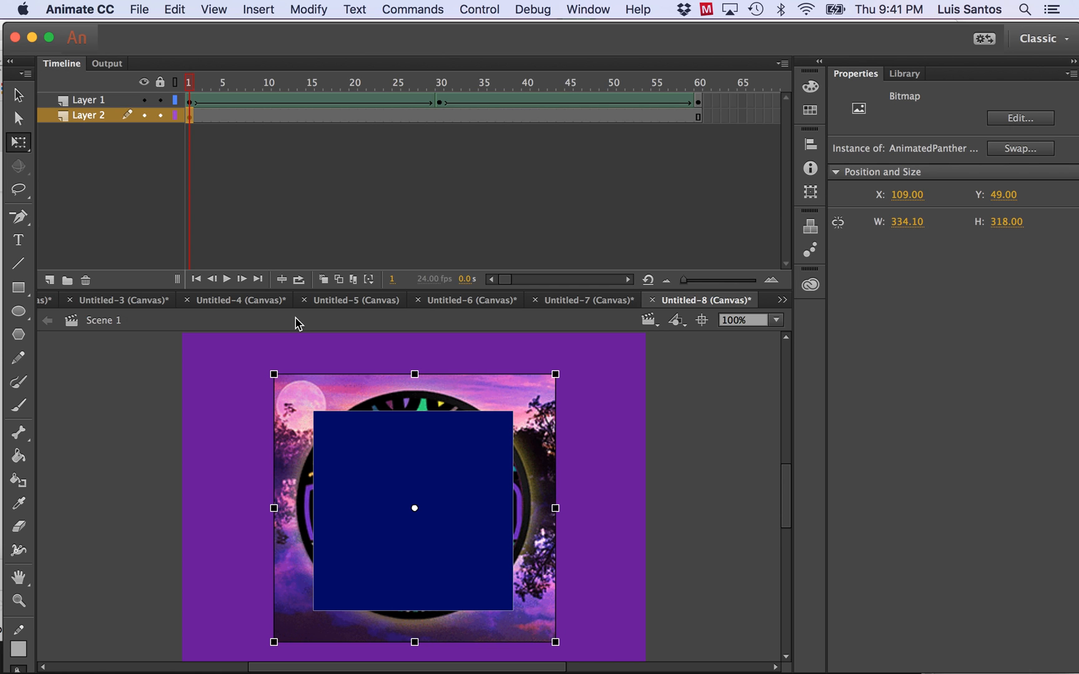
# Insert a keyframe at frame 30 of Layer 2 and move the logo image down to about Y 71 behind the red circle.
pyautogui.click(440, 117)
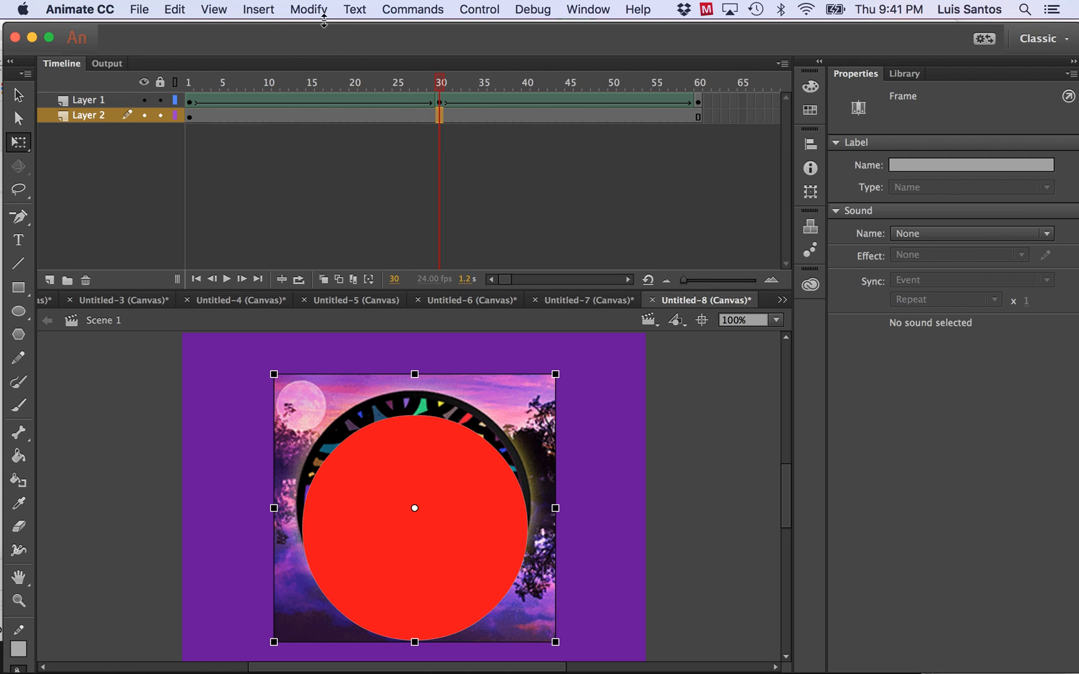
pyautogui.click(268, 9)
pyautogui.moveTo(274, 114)
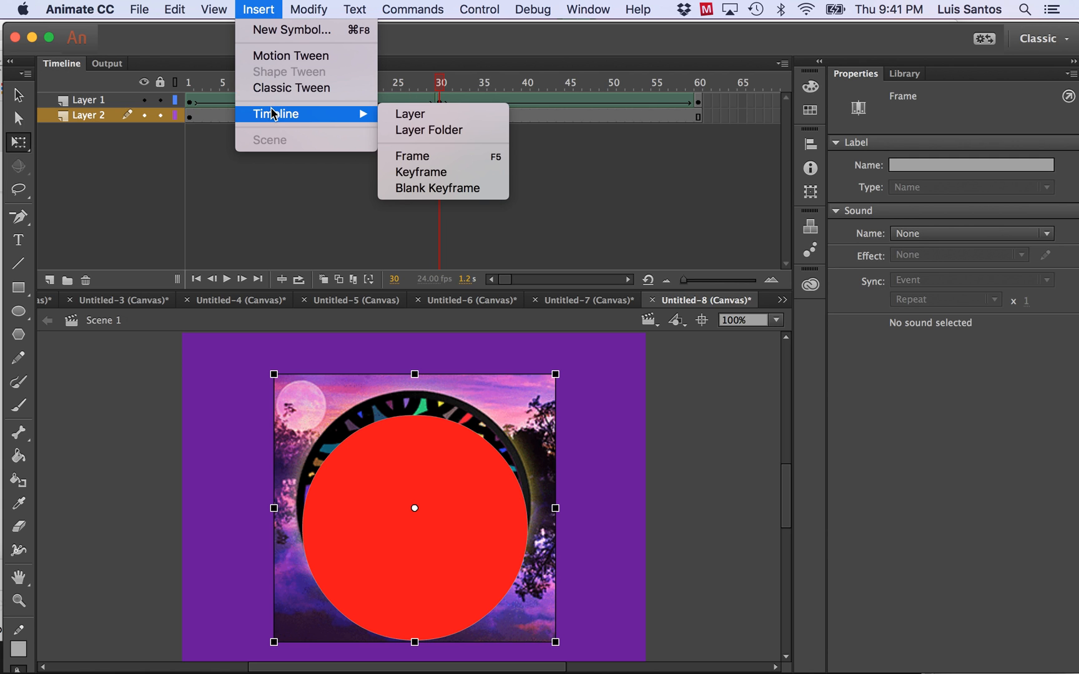
pyautogui.click(455, 176)
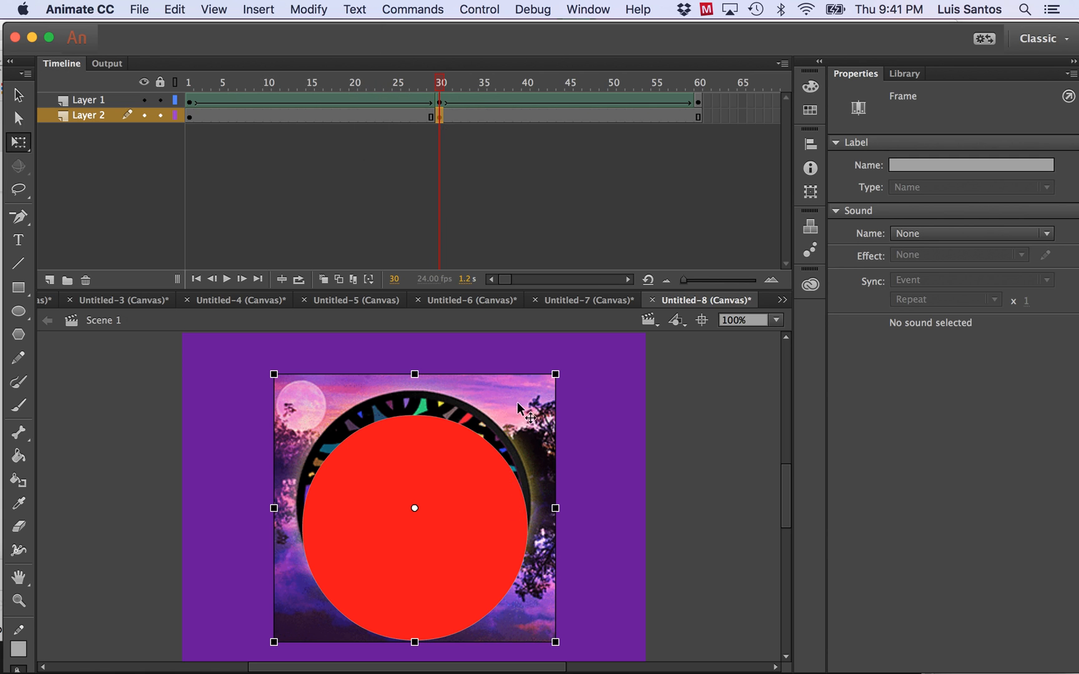
pyautogui.moveTo(520, 403); pyautogui.dragTo(519, 422)
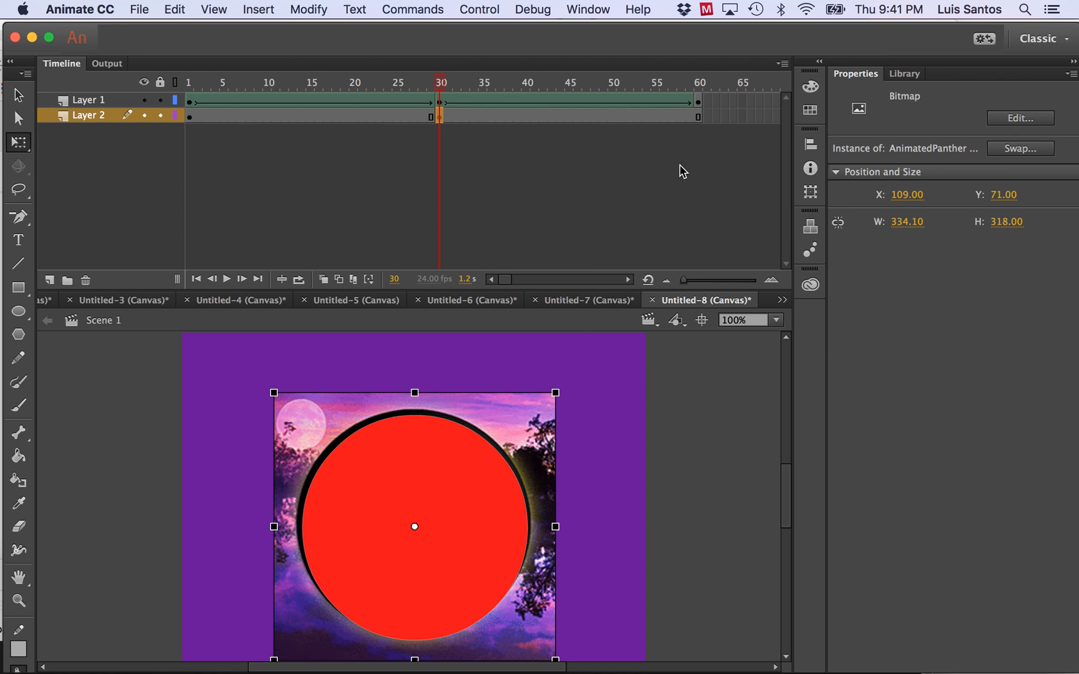
# At frame 60 of Layer 2, move the logo image sideways to about X 130 behind the green triangle.
pyautogui.click(697, 118)
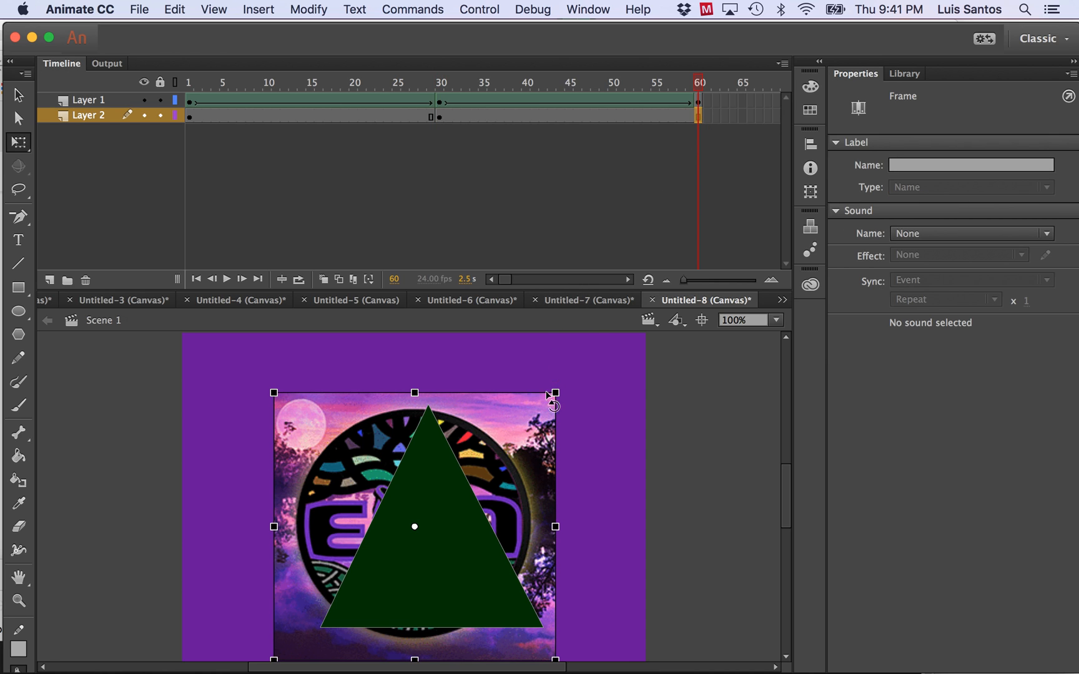
pyautogui.moveTo(503, 427); pyautogui.dragTo(522, 431)
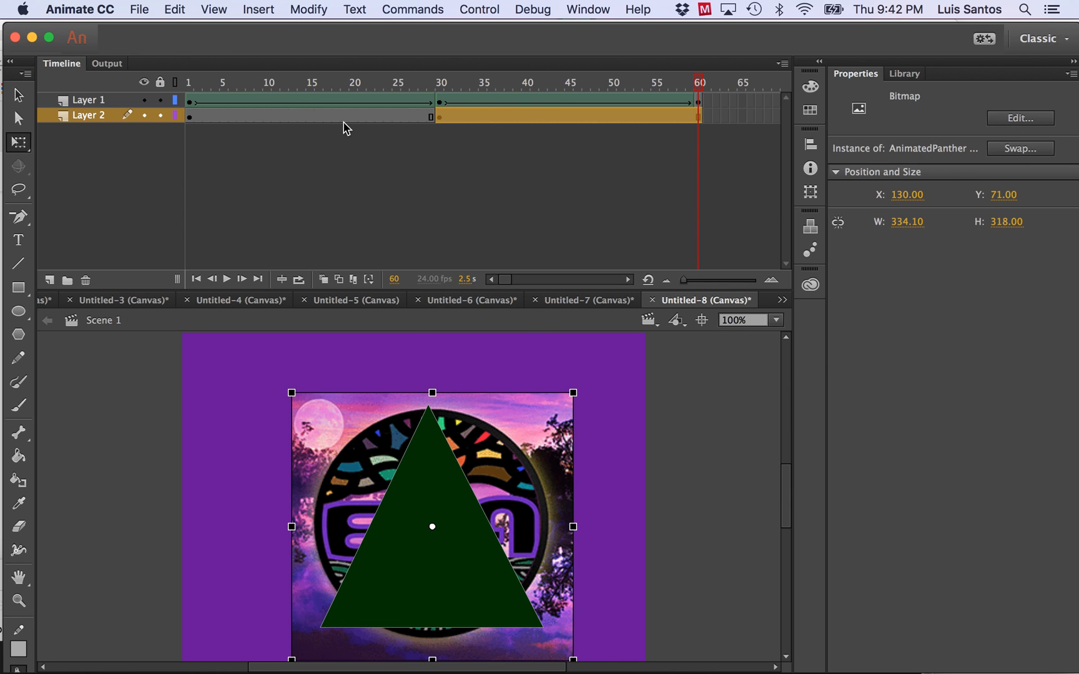
# Apply classic tweens to both spans of Layer 2, frames 1 to 30 and 30 to 60, and return to frame 1.
pyautogui.click(303, 117)
pyautogui.click(260, 8)
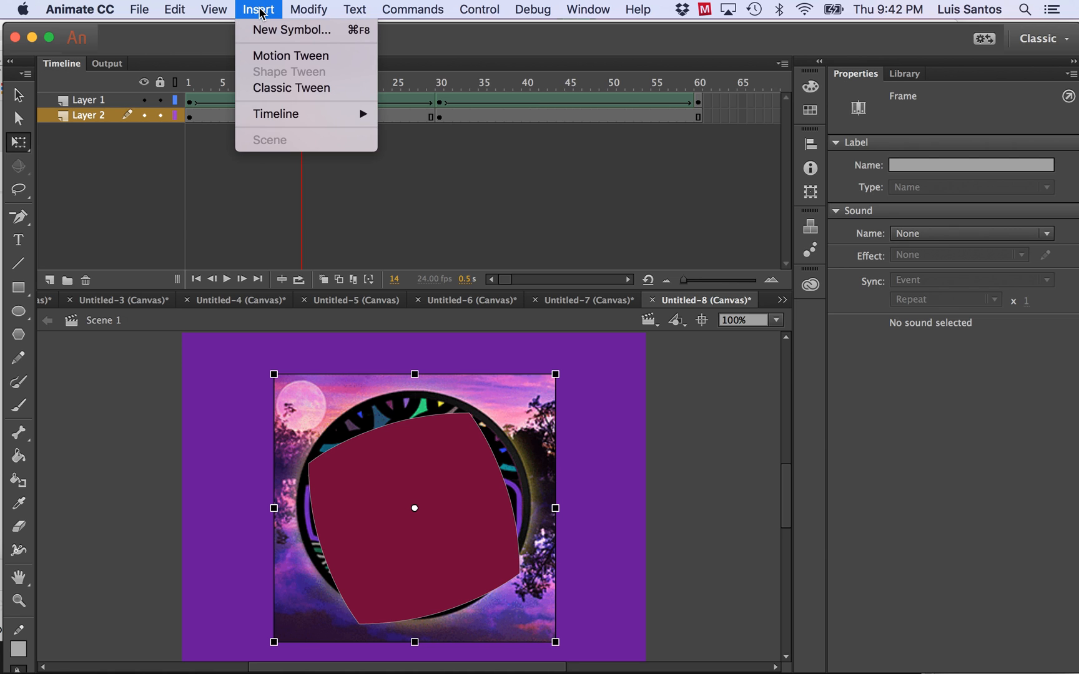
pyautogui.click(281, 88)
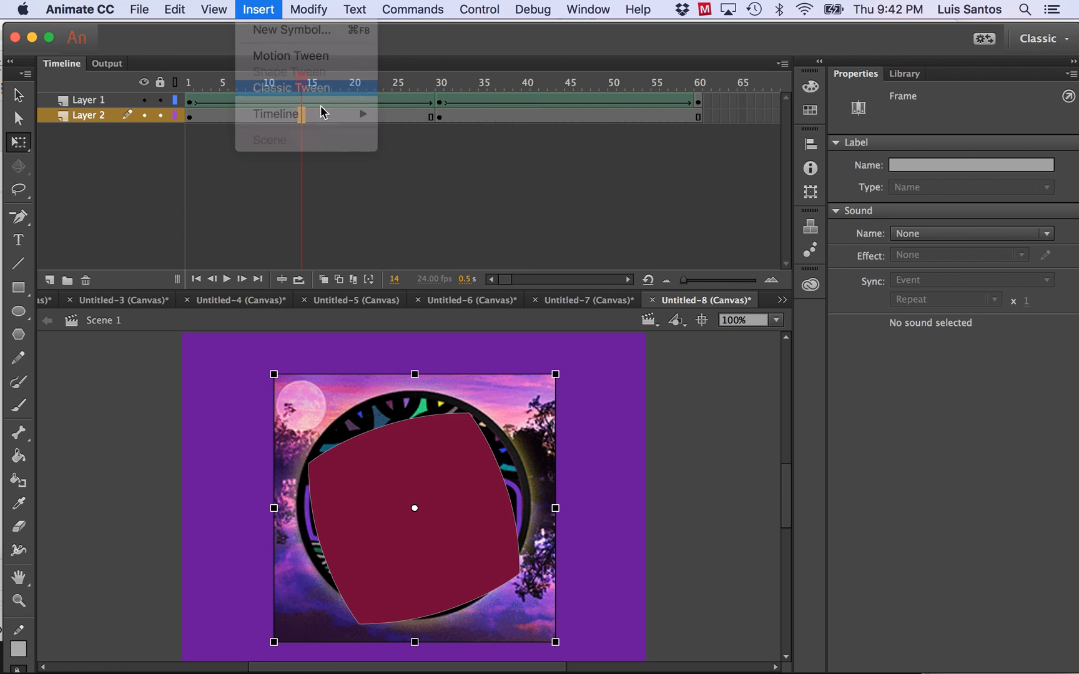
pyautogui.click(517, 117)
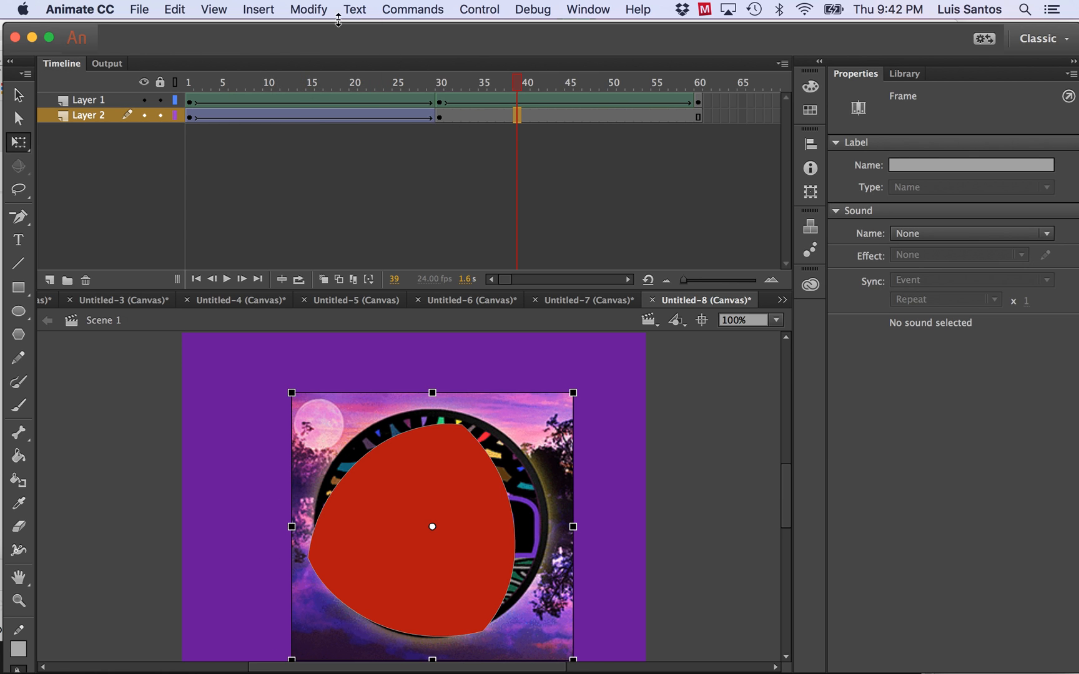
pyautogui.click(259, 9)
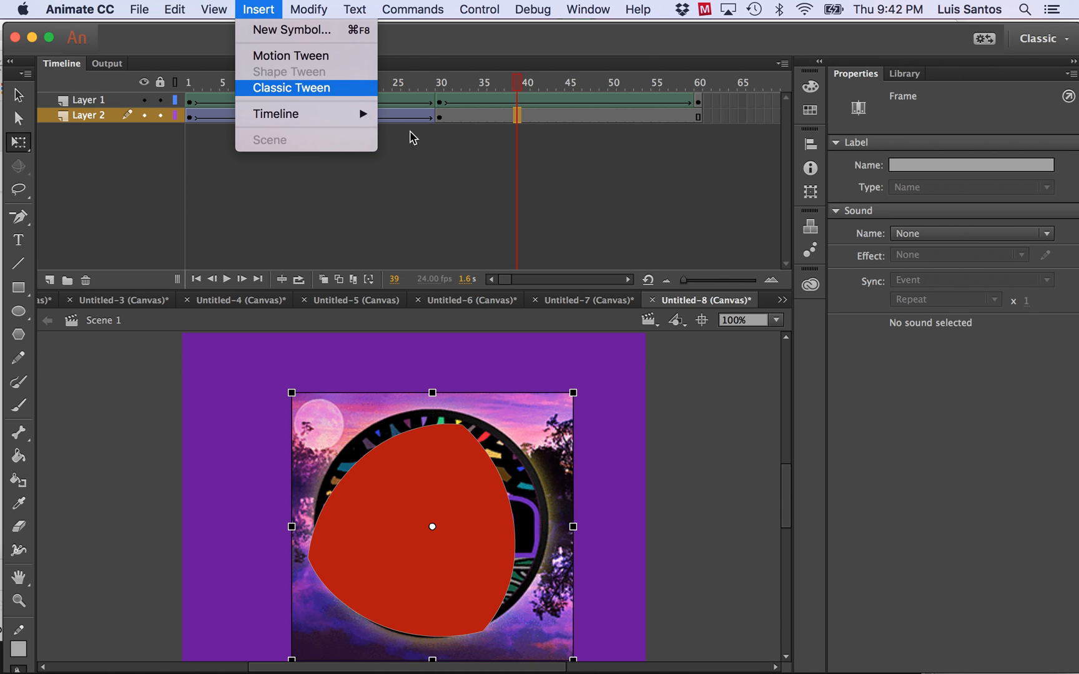
pyautogui.click(359, 88)
pyautogui.moveTo(518, 82); pyautogui.dragTo(189, 91)
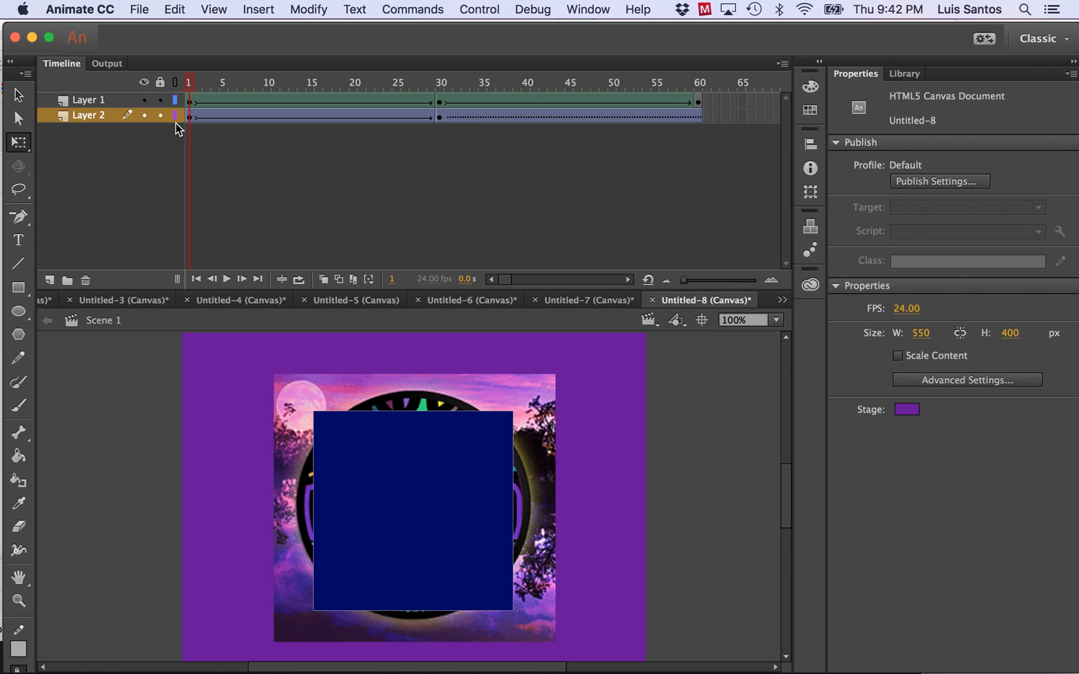
pyautogui.click(162, 117)
pyautogui.moveTo(189, 82)
pyautogui.mouseDown()
pyautogui.moveTo(230, 80)
pyautogui.moveTo(188, 81)
pyautogui.mouseUp()
pyautogui.click(160, 100)
pyautogui.click(160, 115)
# Change Layer 1 to a mask layer and rename it Mask.
pyautogui.doubleClick(63, 100)
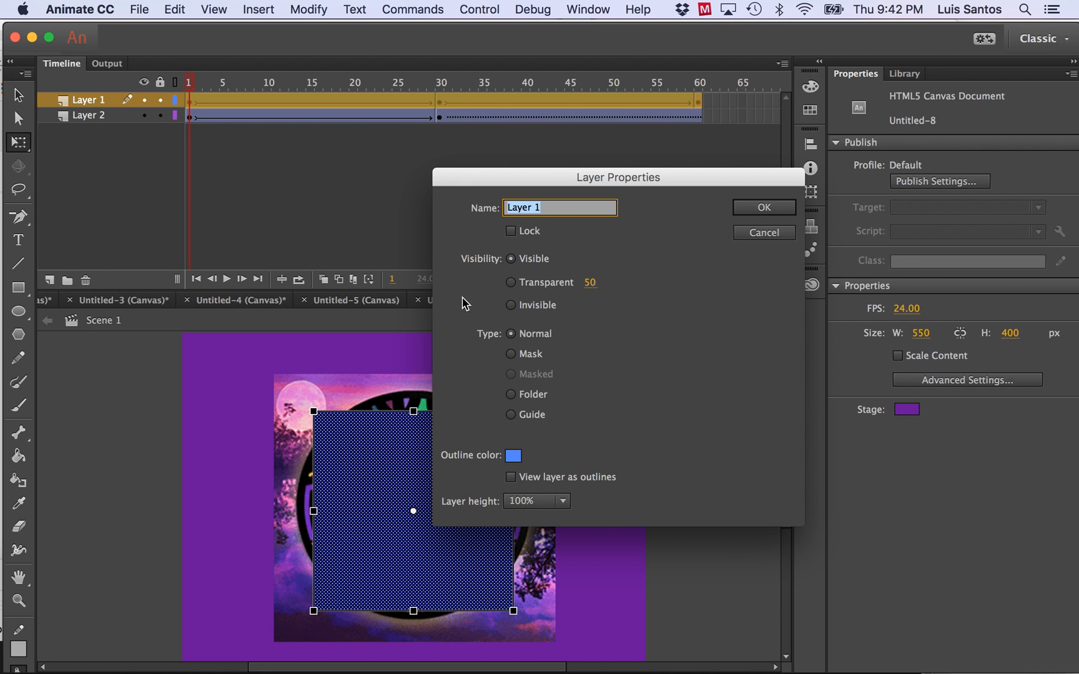
pyautogui.click(511, 355)
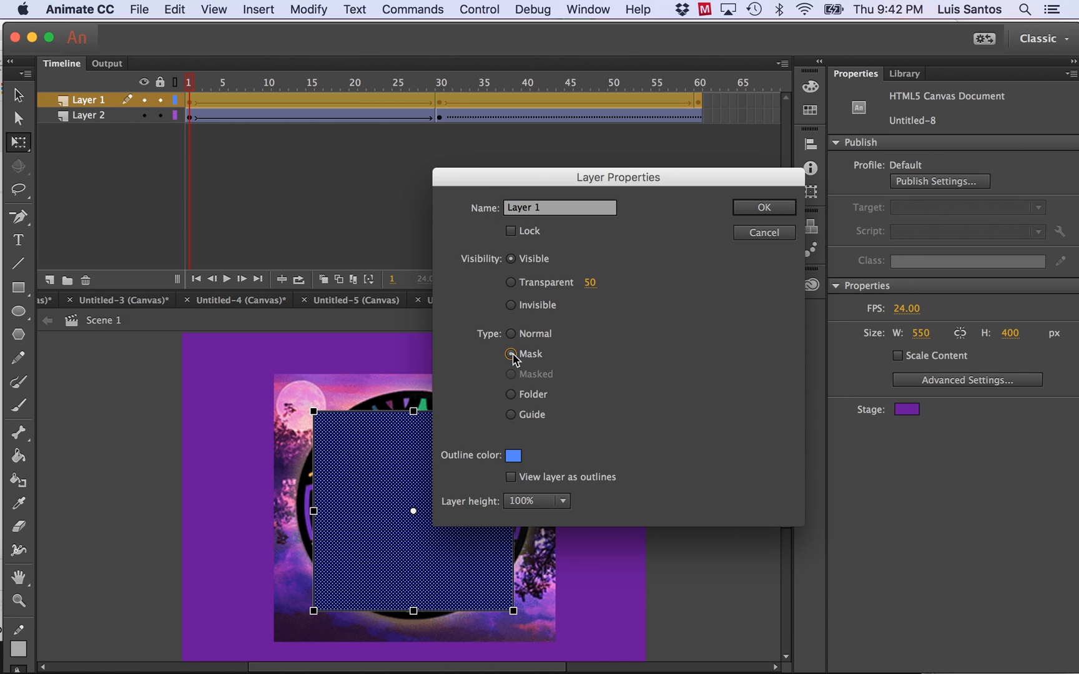
pyautogui.click(543, 207)
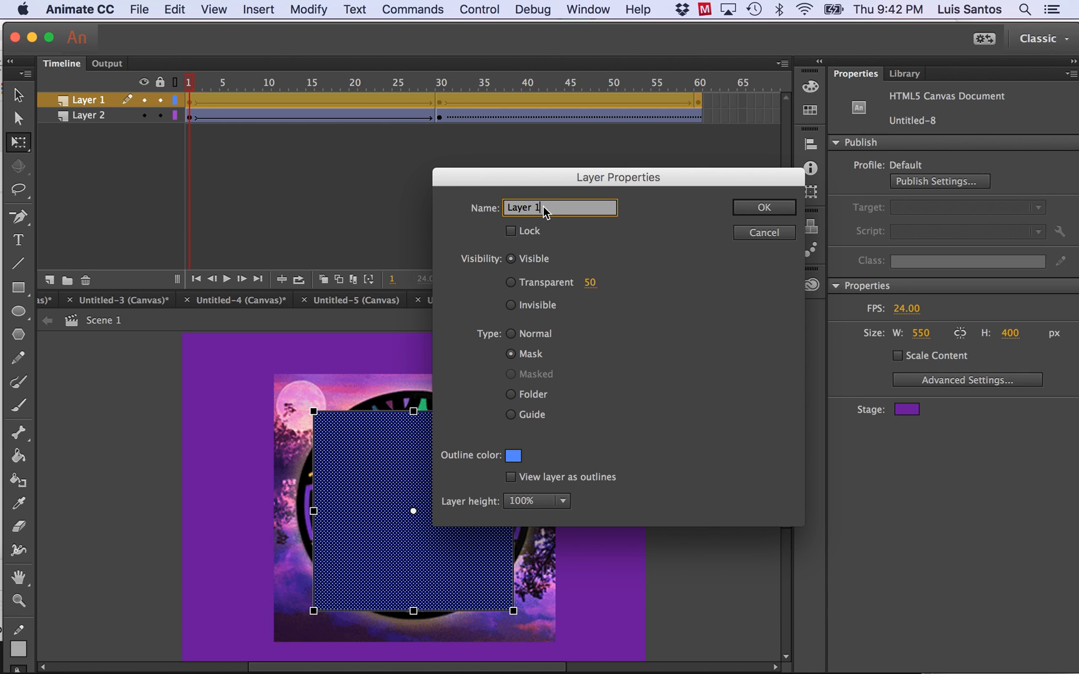
pyautogui.moveTo(543, 208); pyautogui.dragTo(494, 209)
pyautogui.write('Mas')
pyautogui.click(762, 209)
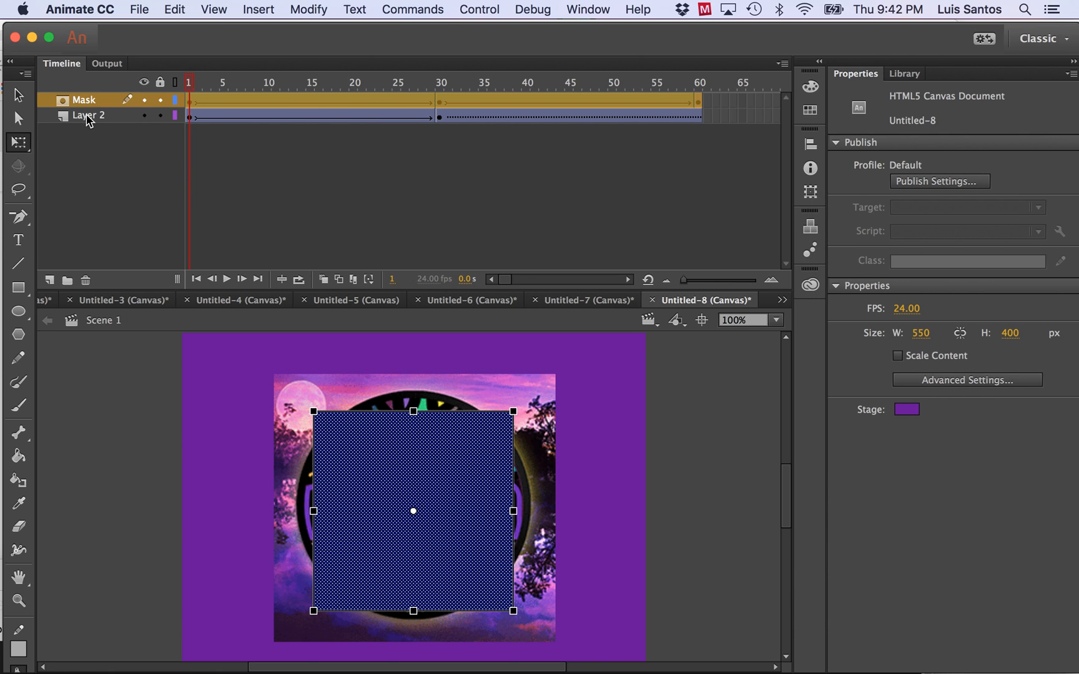
# Set Layer 2 to the Masked type and lock both layers to preview the mask on the stage.
pyautogui.doubleClick(63, 117)
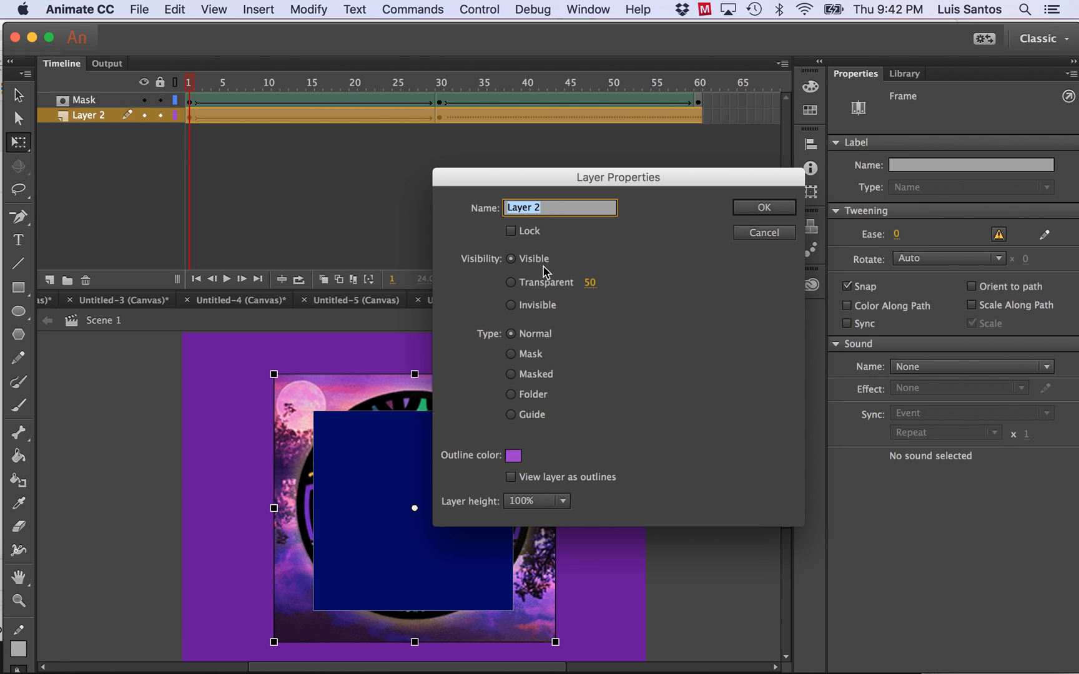
pyautogui.click(512, 375)
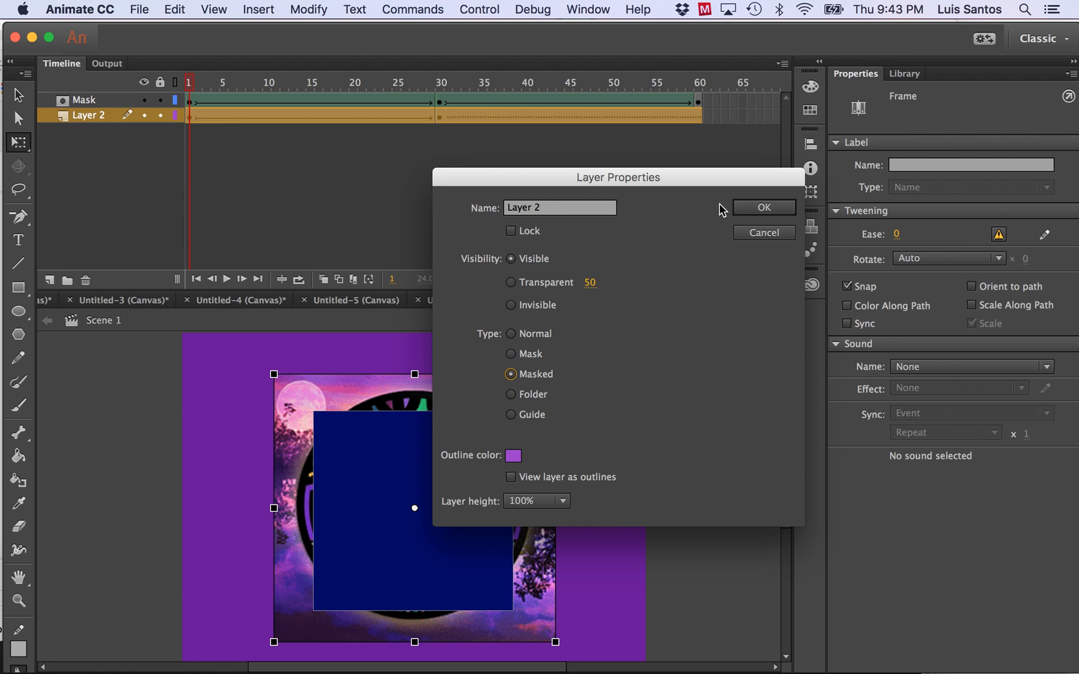
pyautogui.click(765, 207)
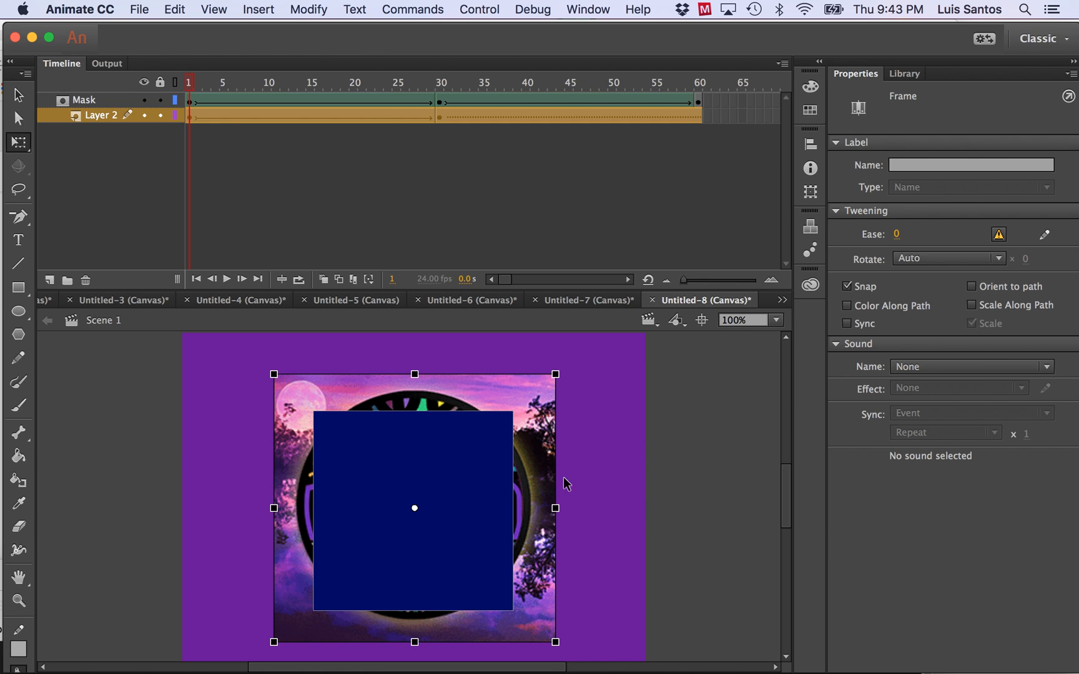
pyautogui.click(160, 115)
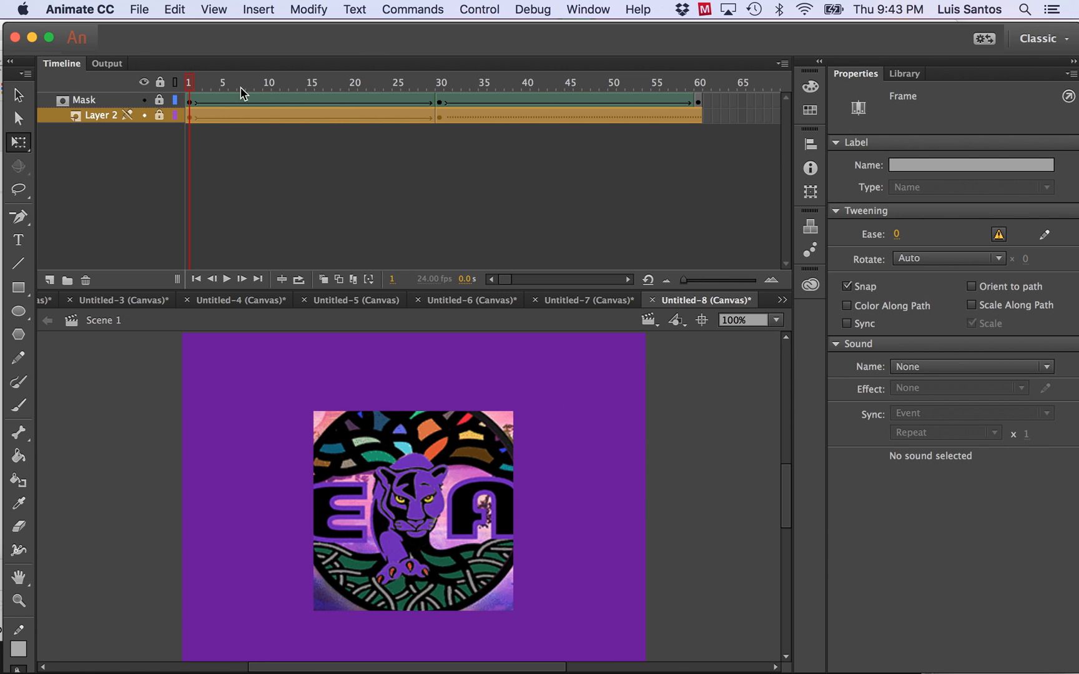
# At frame 30, unlock Layer 2, move the logo image to about X 278 centred behind the red circle, and relock the layer.
pyautogui.moveTo(188, 77); pyautogui.dragTo(441, 108)
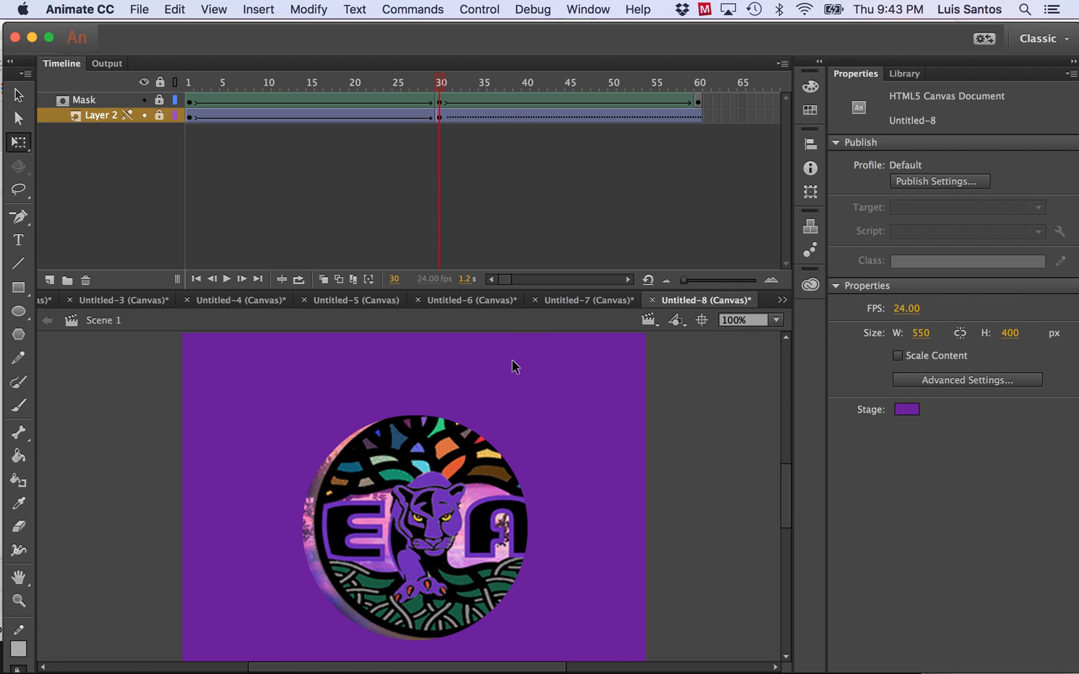
pyautogui.click(161, 116)
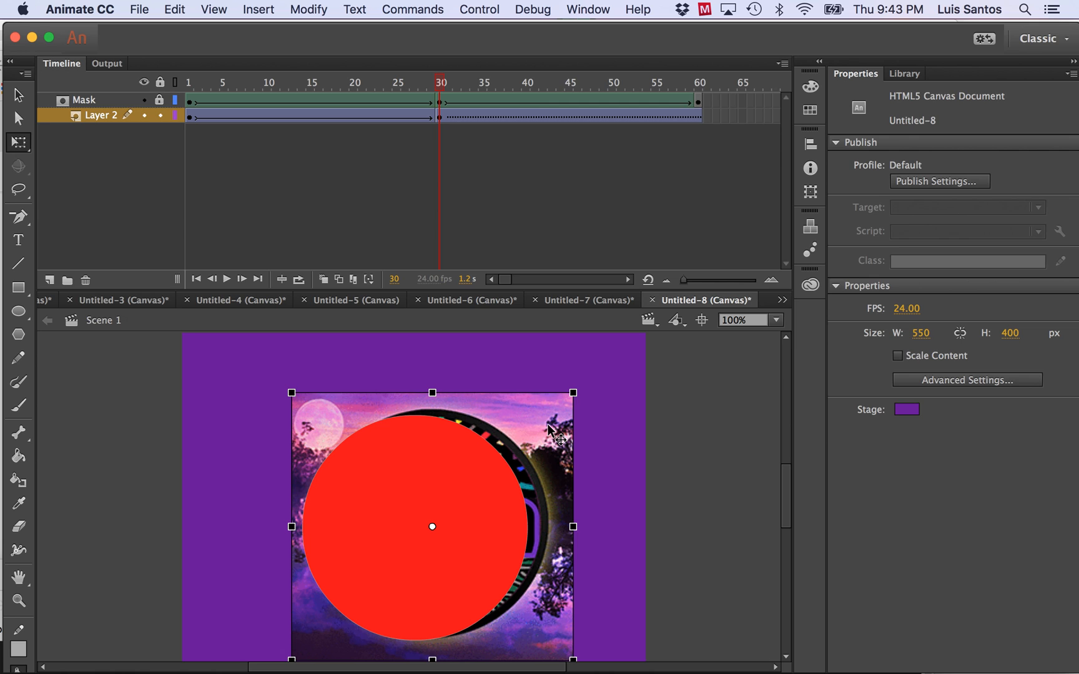
pyautogui.moveTo(548, 428); pyautogui.dragTo(533, 431)
pyautogui.press('Left')
pyautogui.press('Left')
pyautogui.press('Left')
pyautogui.press('Left')
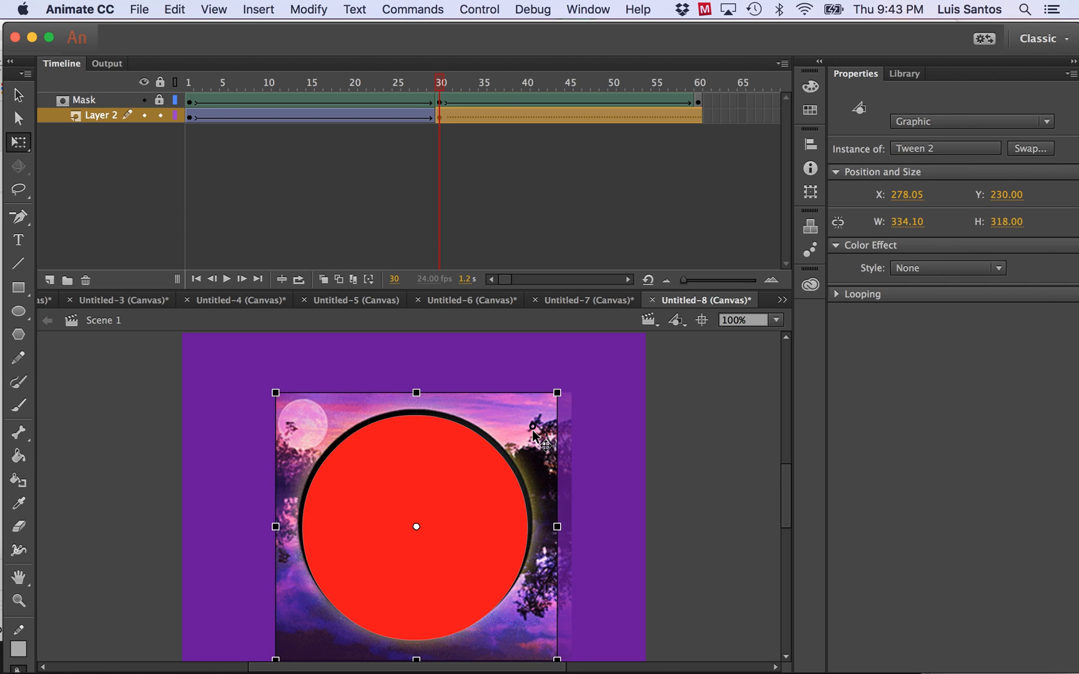
pyautogui.click(160, 116)
# Insert a keyframe at frame 60 of Layer 2.
pyautogui.moveTo(441, 83); pyautogui.dragTo(700, 84)
pyautogui.click(699, 117)
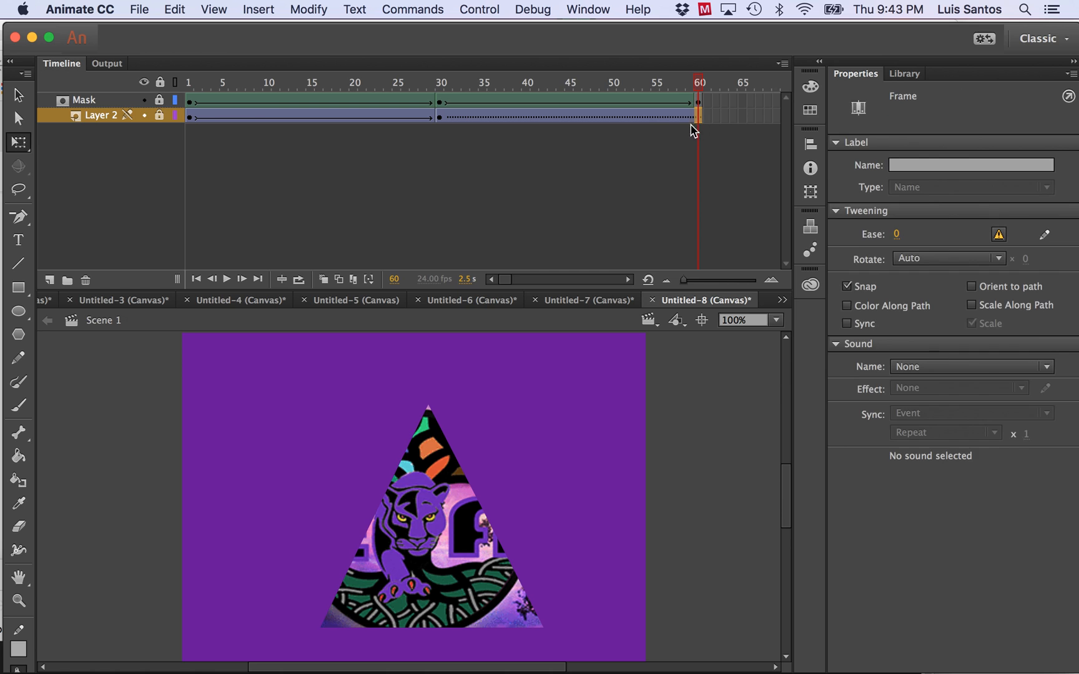
pyautogui.click(259, 10)
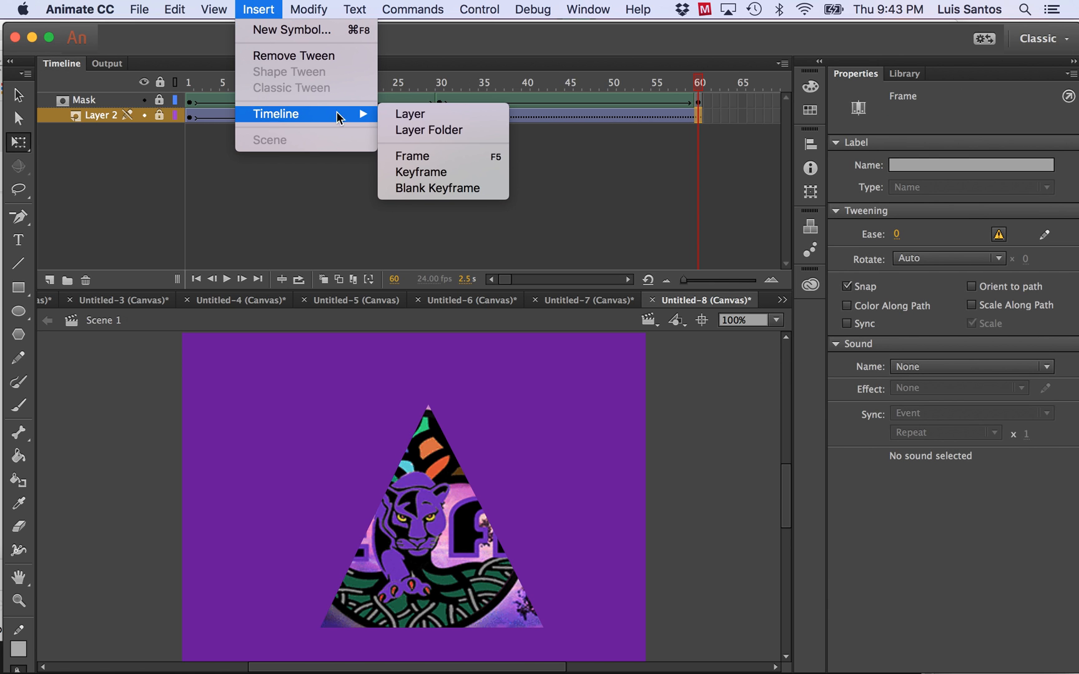
pyautogui.click(422, 171)
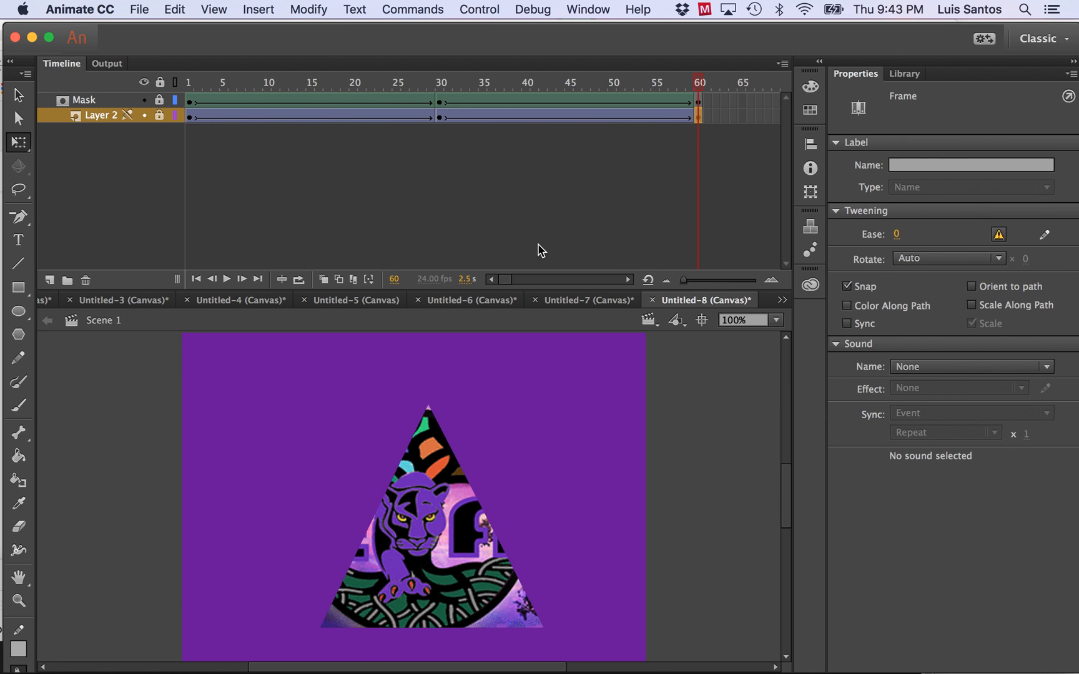
# At frame 60, unlock Layer 2, shift the logo image right behind the green triangle, relock the layer, and scrub back to frame 1.
pyautogui.click(160, 116)
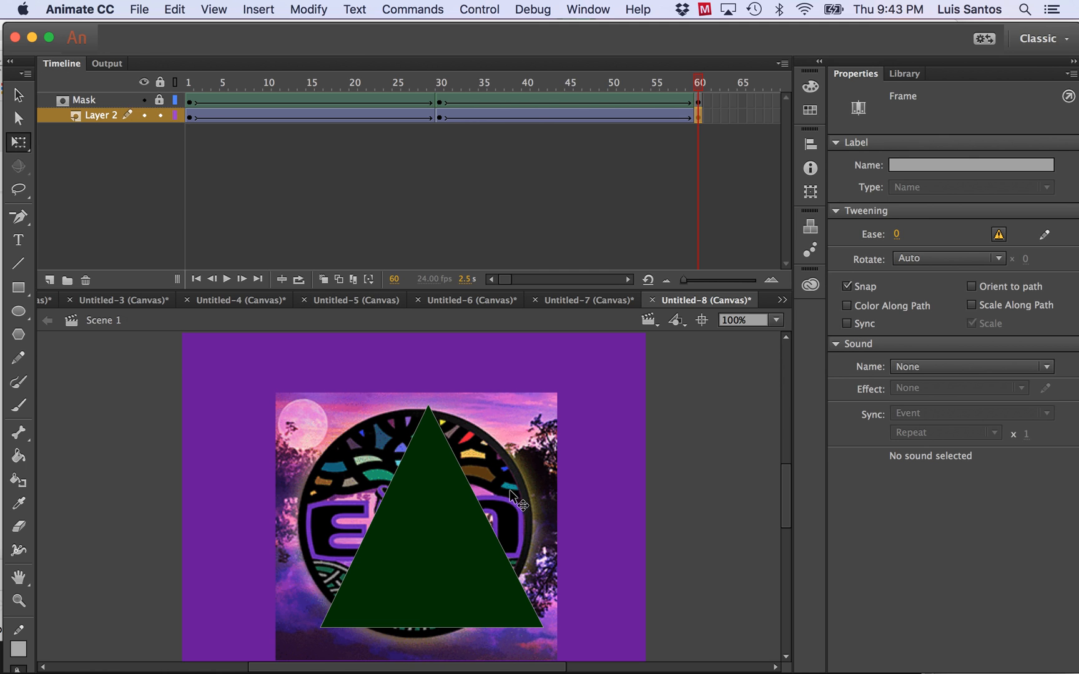
pyautogui.moveTo(503, 488); pyautogui.dragTo(513, 491)
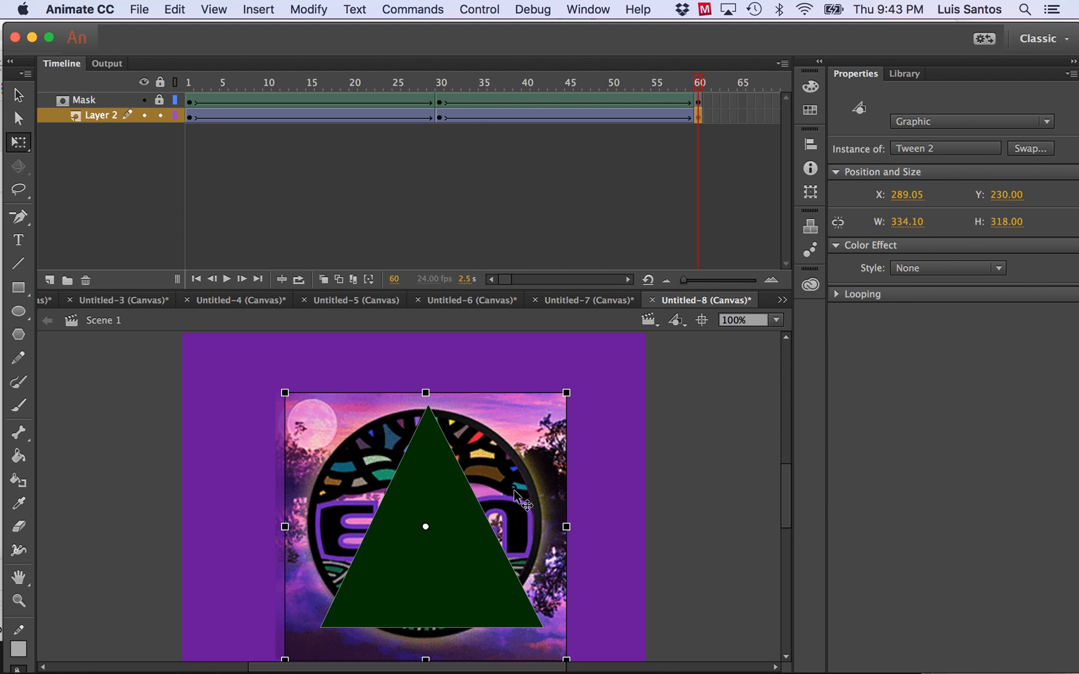
pyautogui.click(159, 117)
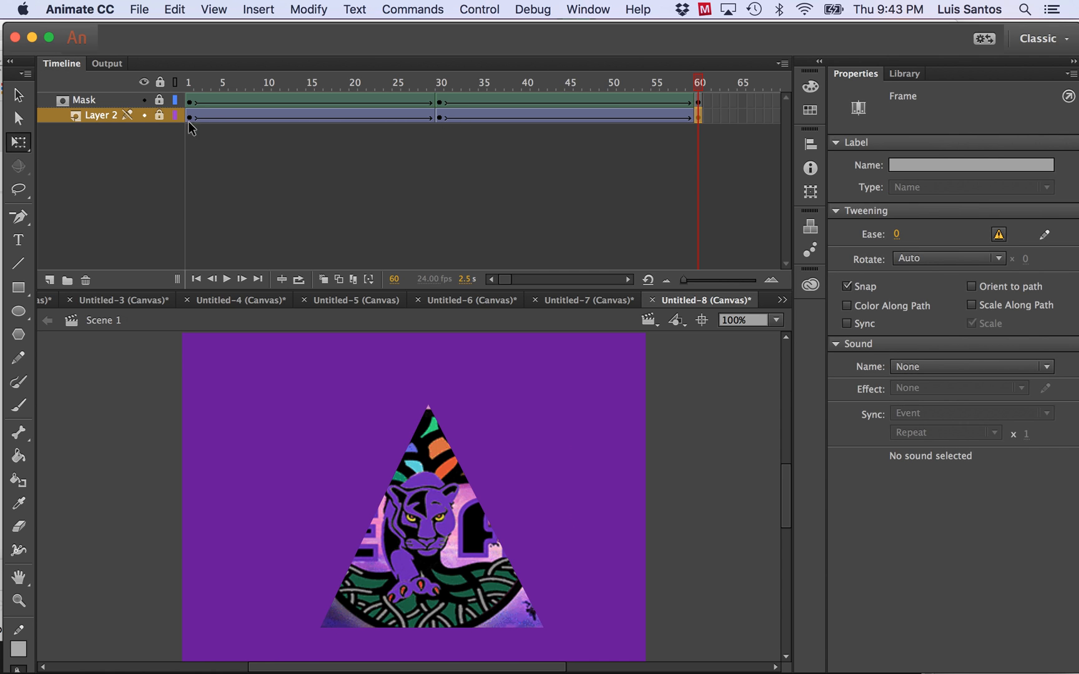
pyautogui.click(159, 116)
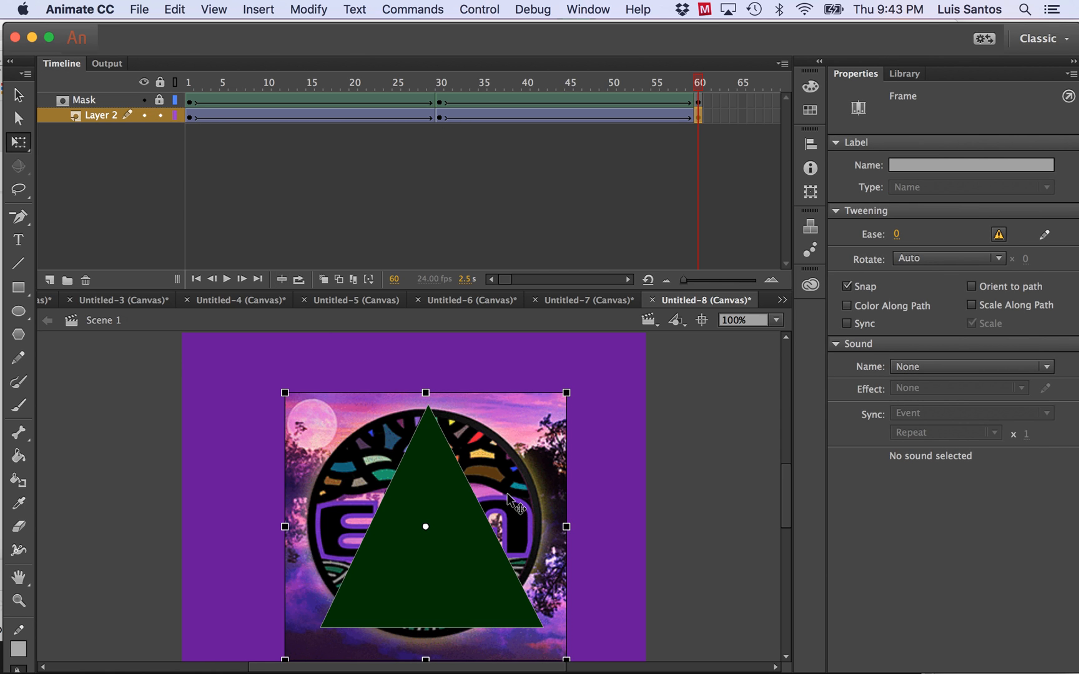
pyautogui.press('Right')
pyautogui.press('Right')
pyautogui.press('Right')
pyautogui.press('Right')
pyautogui.press('Right')
pyautogui.press('Right')
pyautogui.press('Right')
pyautogui.press('Right')
pyautogui.press('Right')
pyautogui.press('Right')
pyautogui.press('Right')
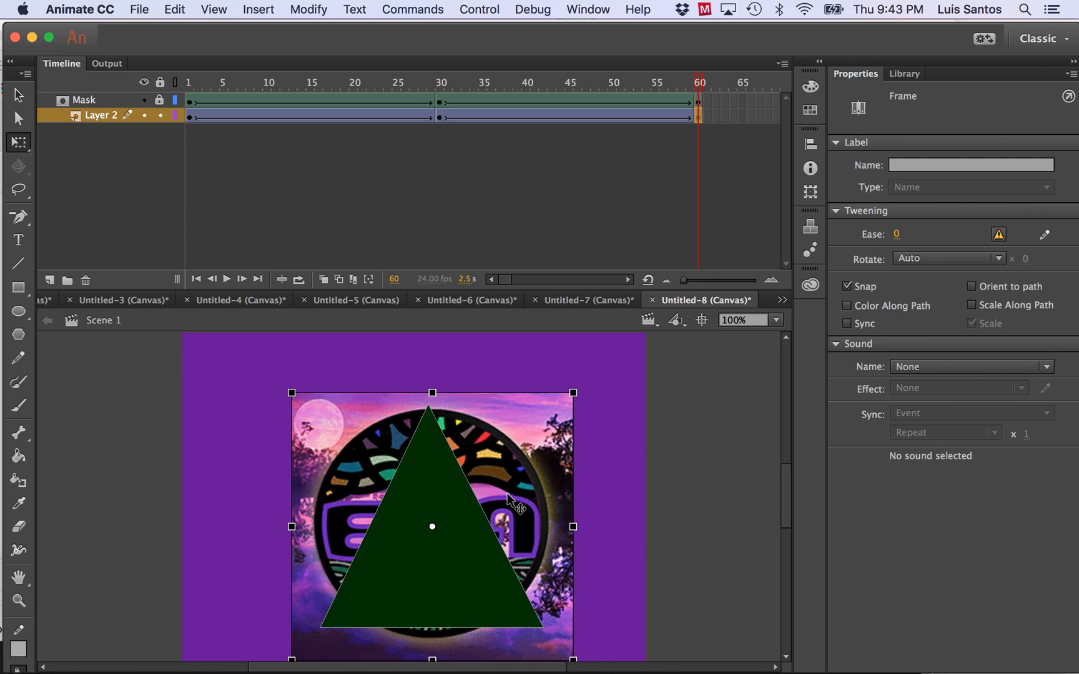
pyautogui.click(159, 115)
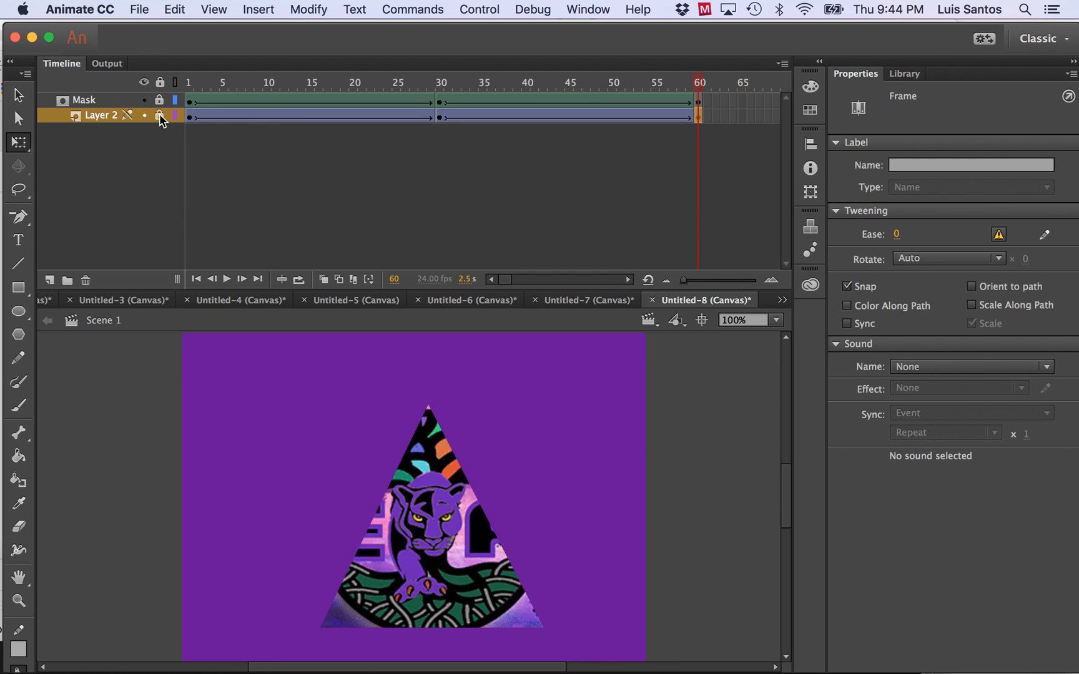
pyautogui.moveTo(700, 83); pyautogui.dragTo(175, 106)
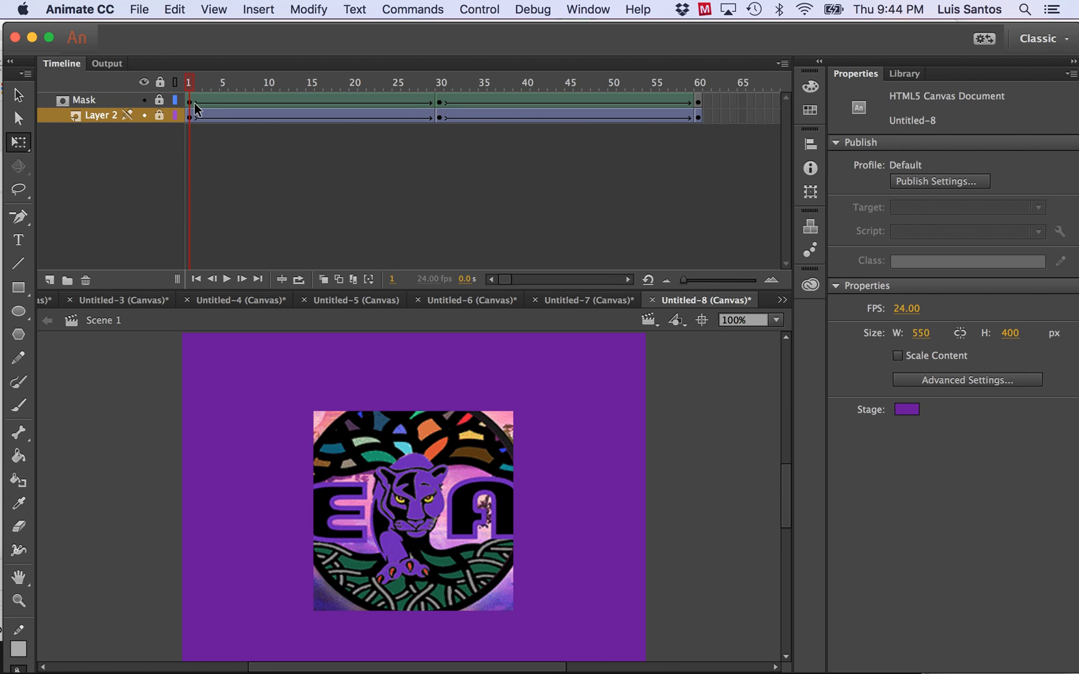
# Export the animation as the QuickTime video Untitled-8.mov in the Documents folder, with conversion in Adobe Media Encoder.
pyautogui.moveTo(761, 672)
pyautogui.click(139, 9)
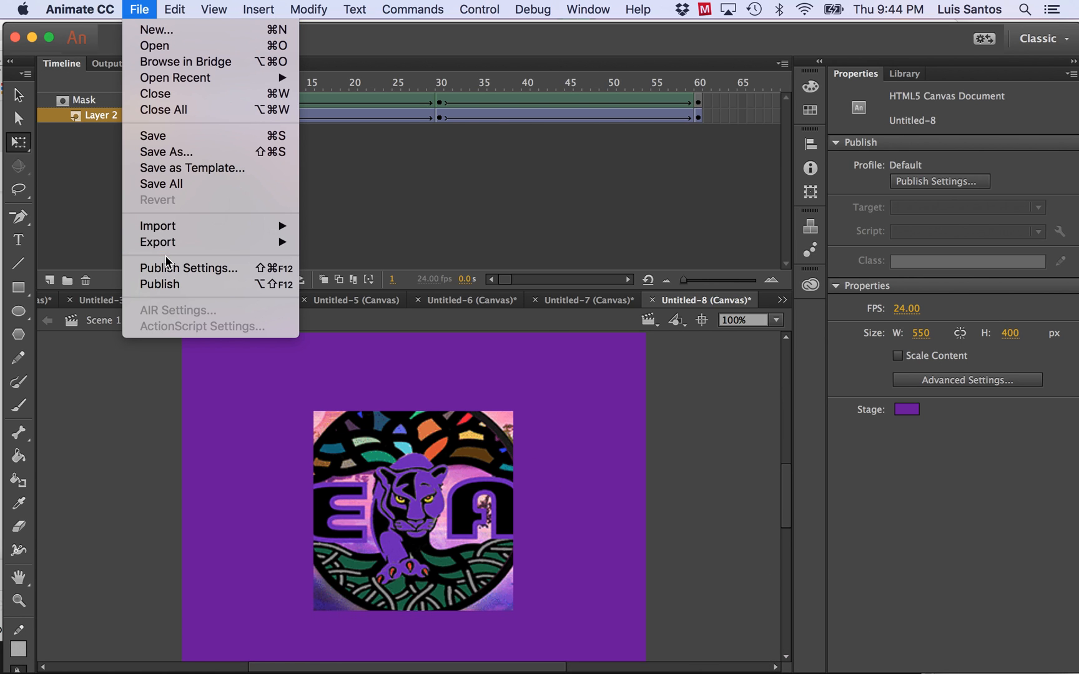
pyautogui.moveTo(184, 244)
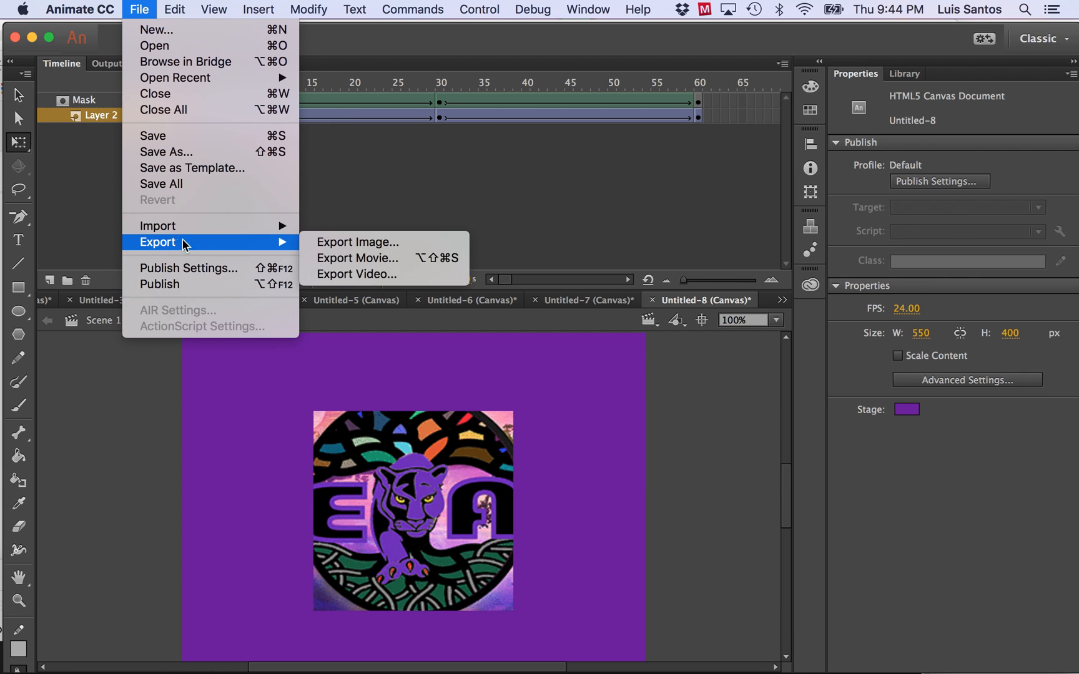
pyautogui.click(374, 276)
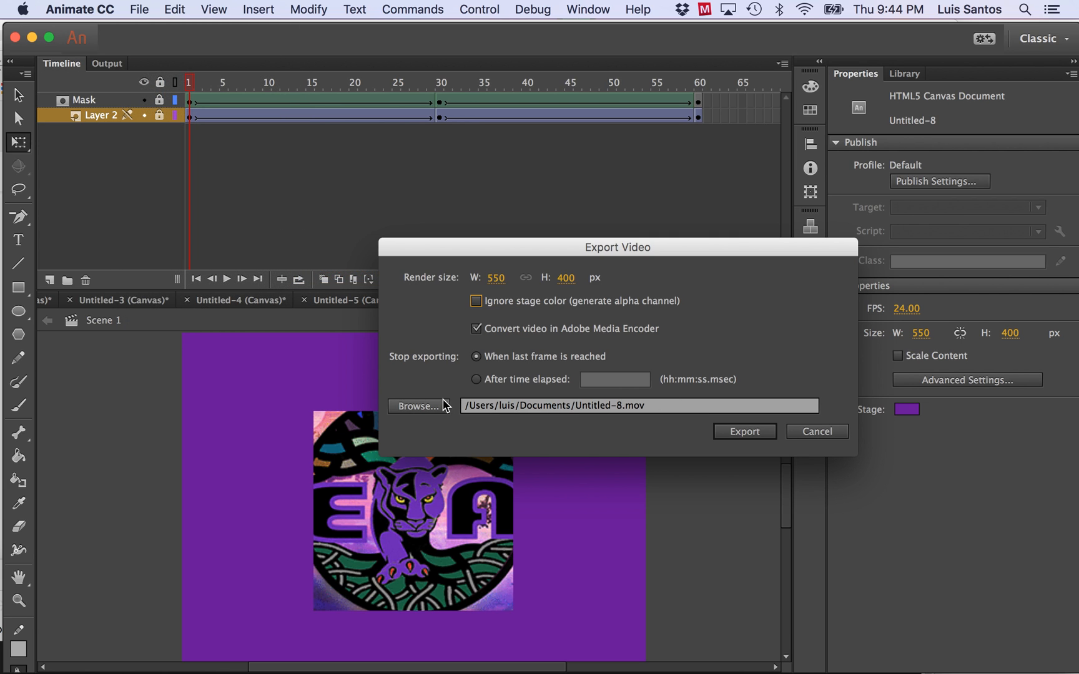
pyautogui.click(417, 406)
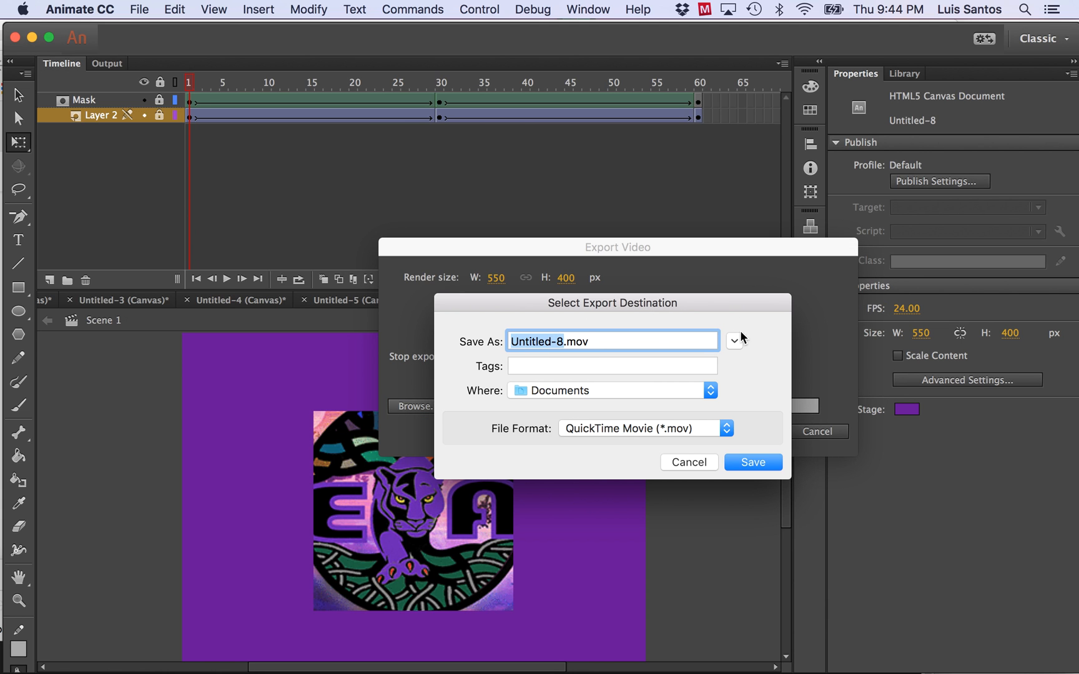
pyautogui.click(734, 340)
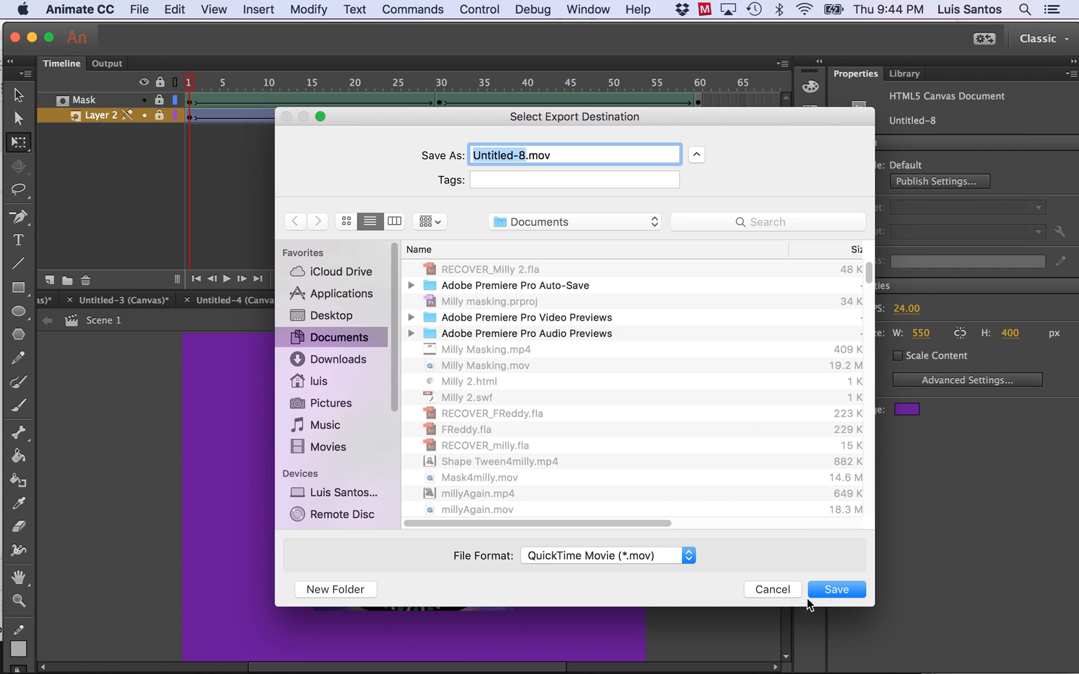
pyautogui.click(831, 587)
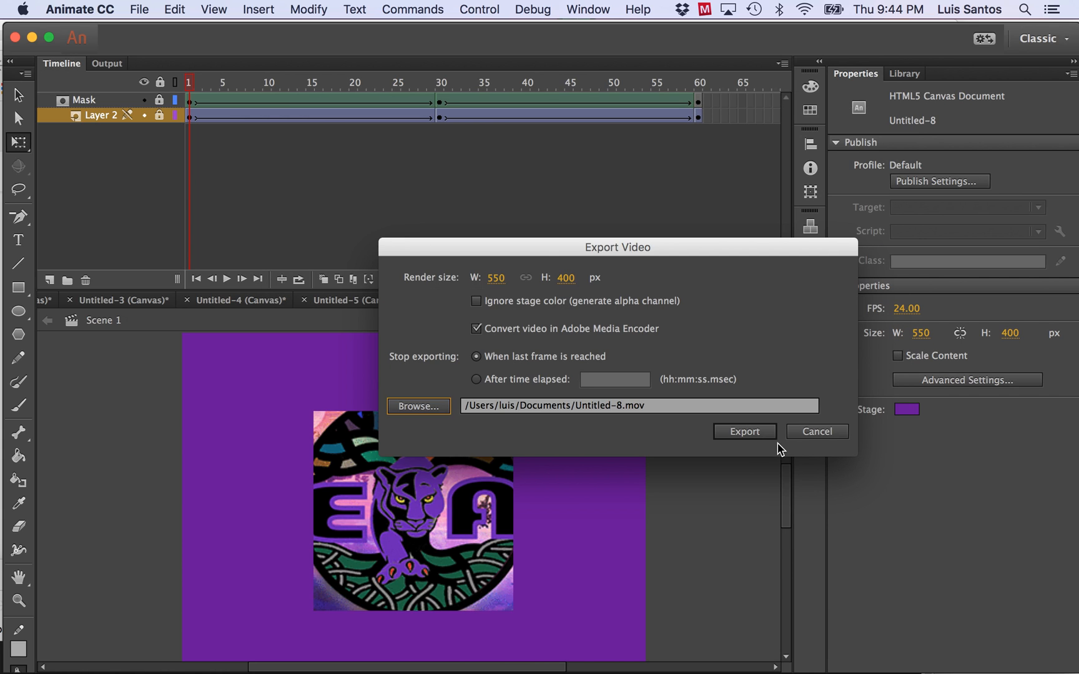
pyautogui.click(745, 431)
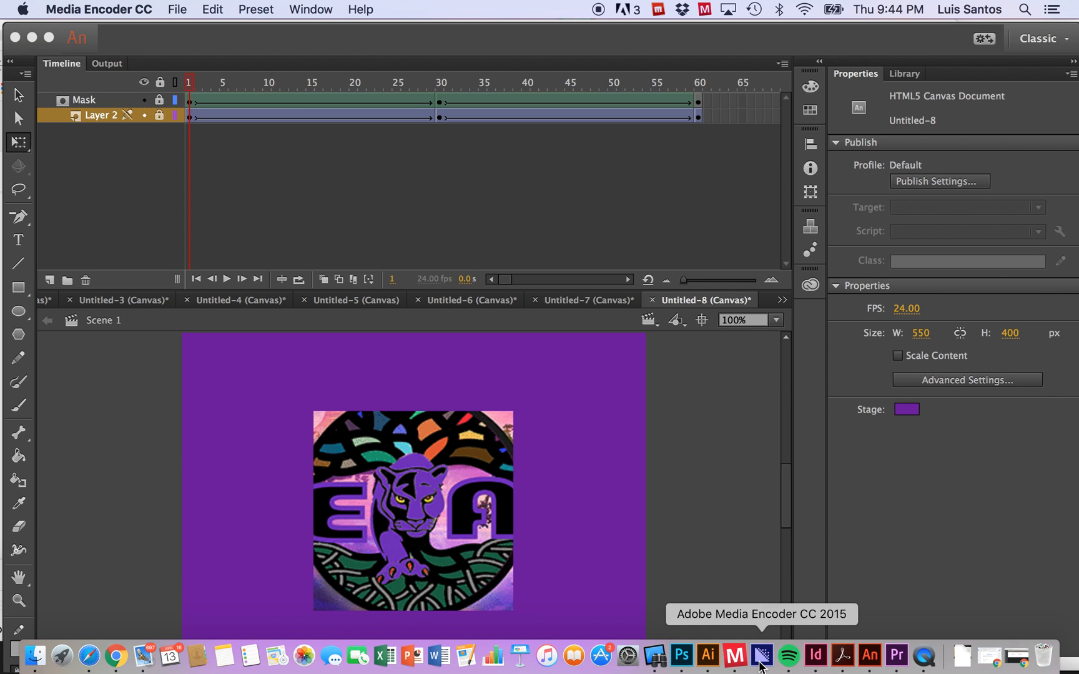
# Switch to Adobe Media Encoder, and from there to QuickTime Player to quit it.
pyautogui.click(763, 656)
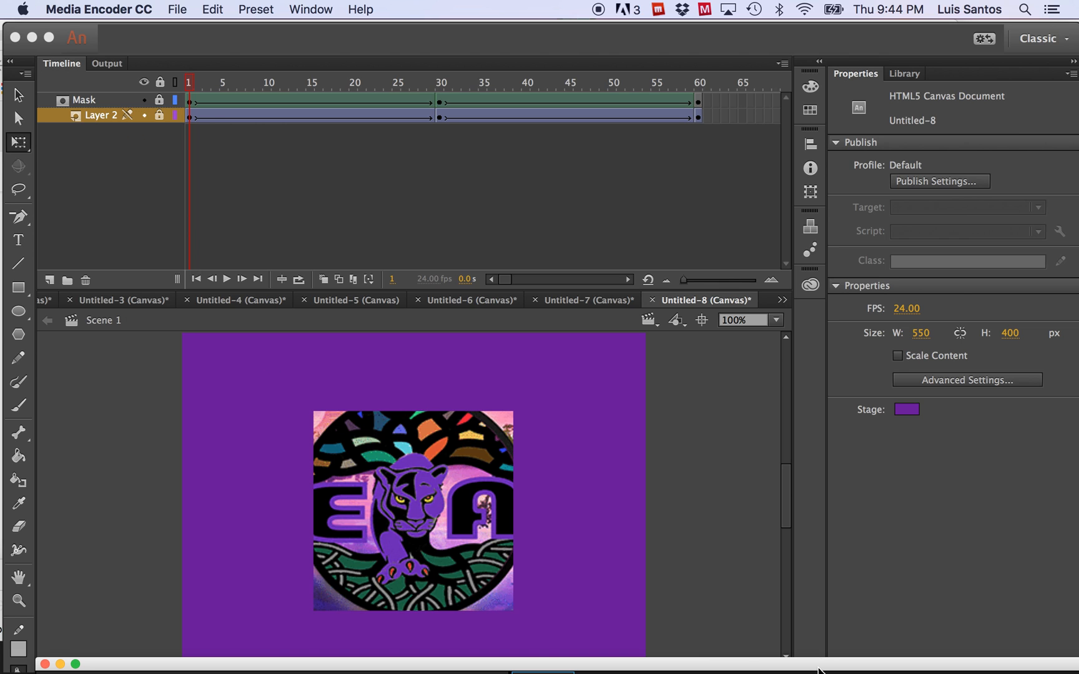
pyautogui.moveTo(818, 672)
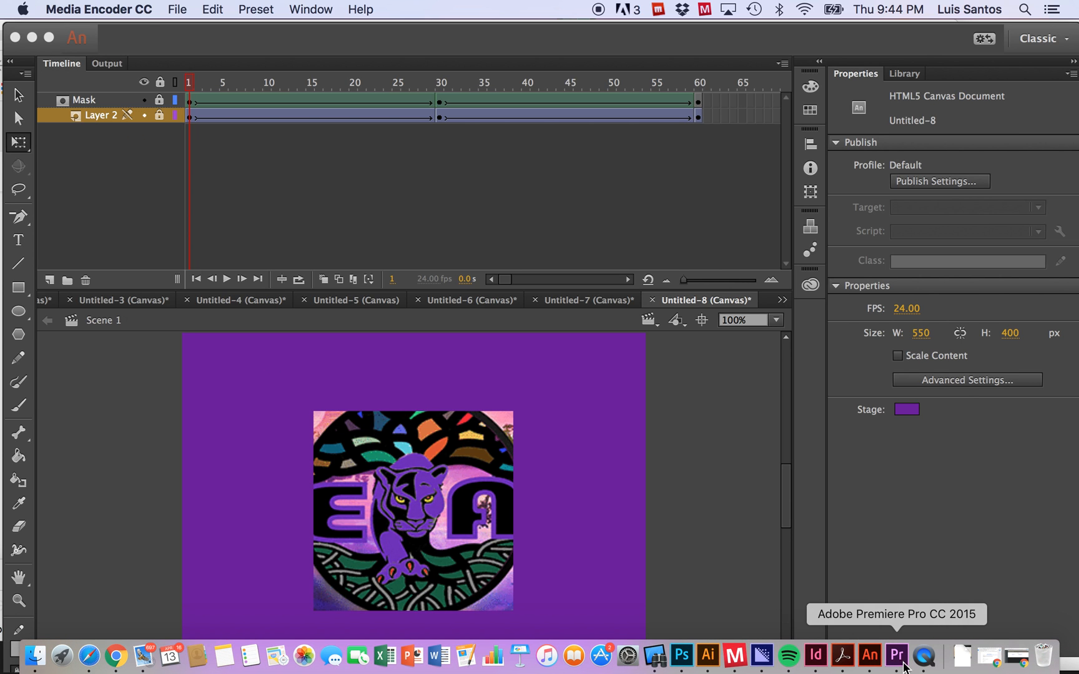
pyautogui.click(923, 656)
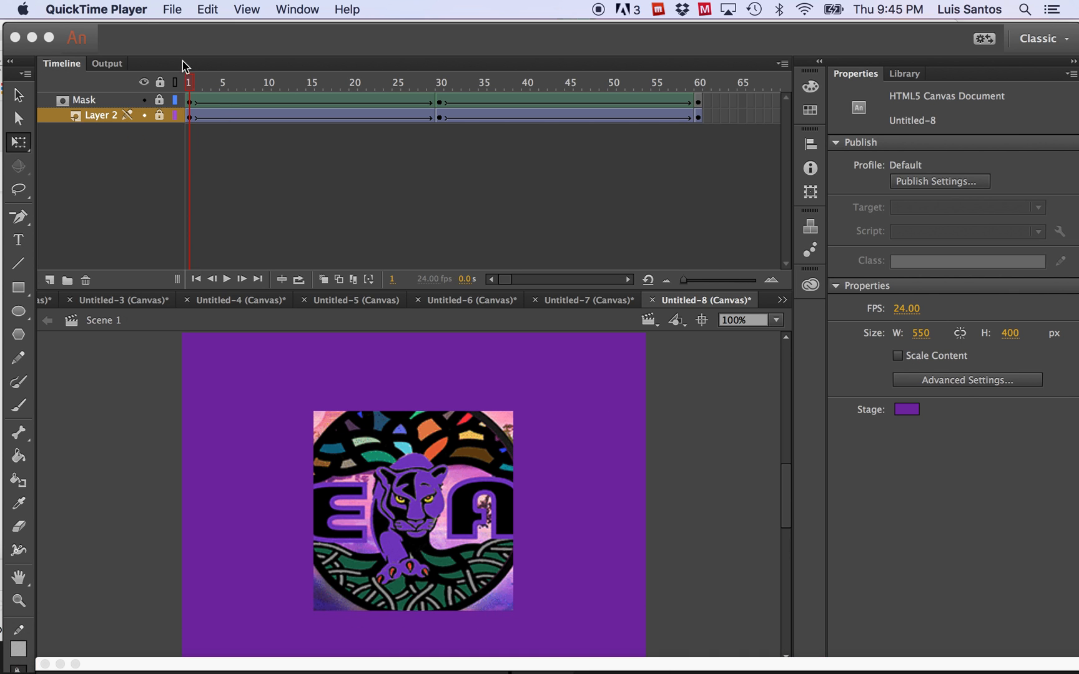
pyautogui.click(94, 10)
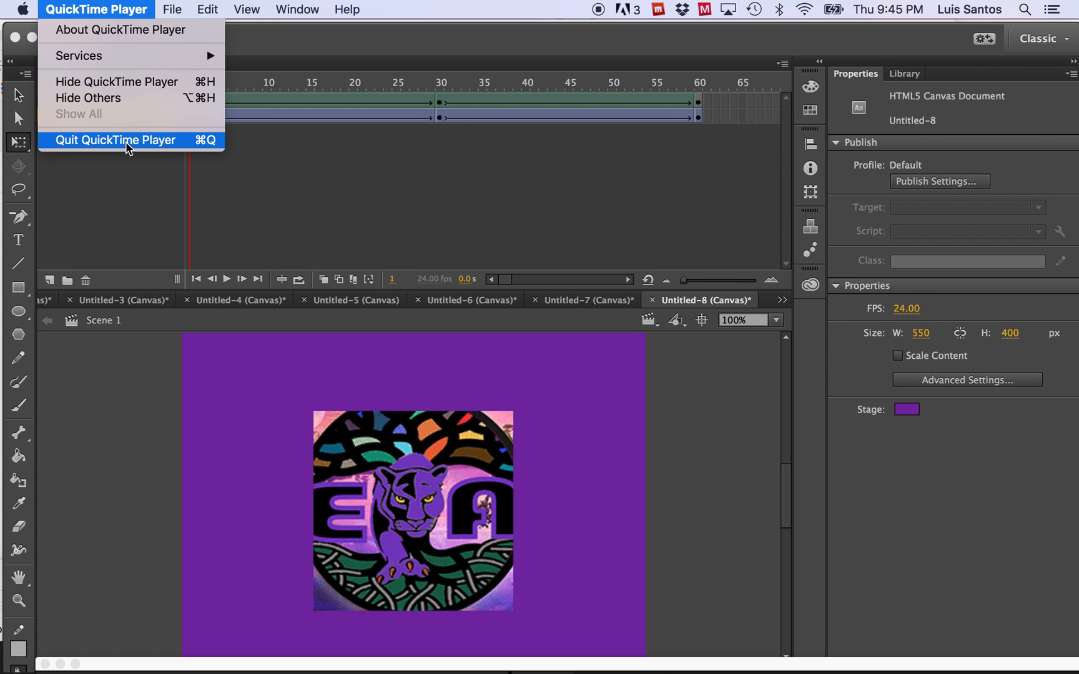